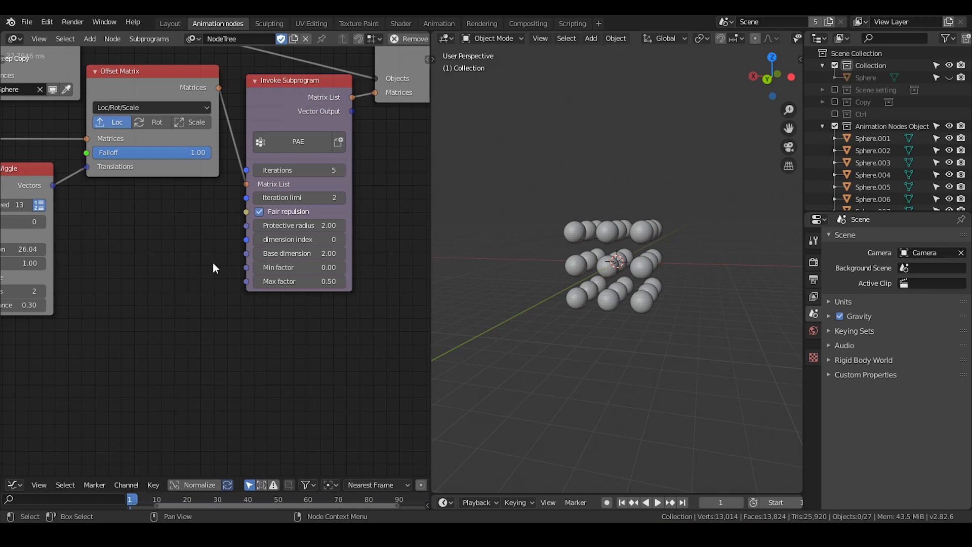
- Examine the node tree from the Invoke Subprogram node back to the Distribute Matrices and Float Input nodes
middle_click_drag(214, 276, 189, 302)
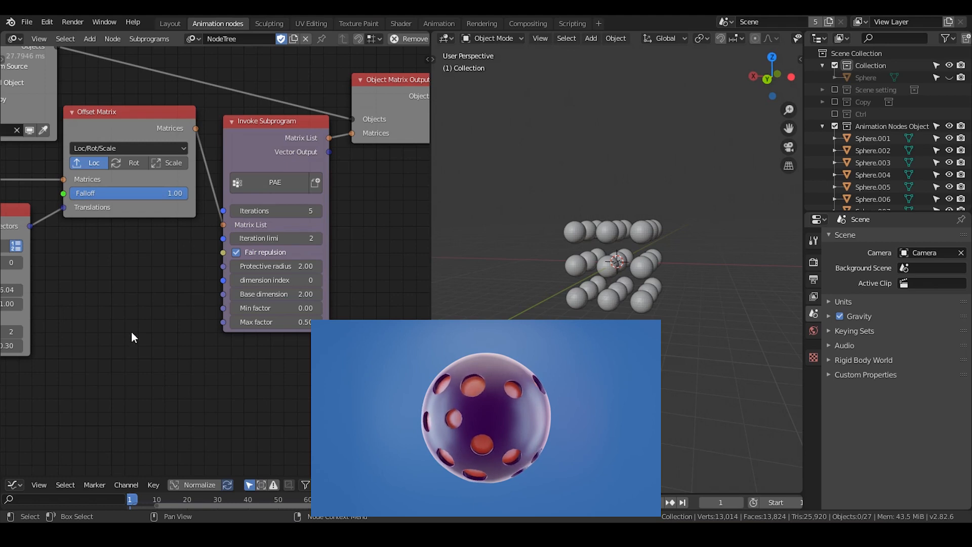
middle_click_drag(132, 332, 272, 312)
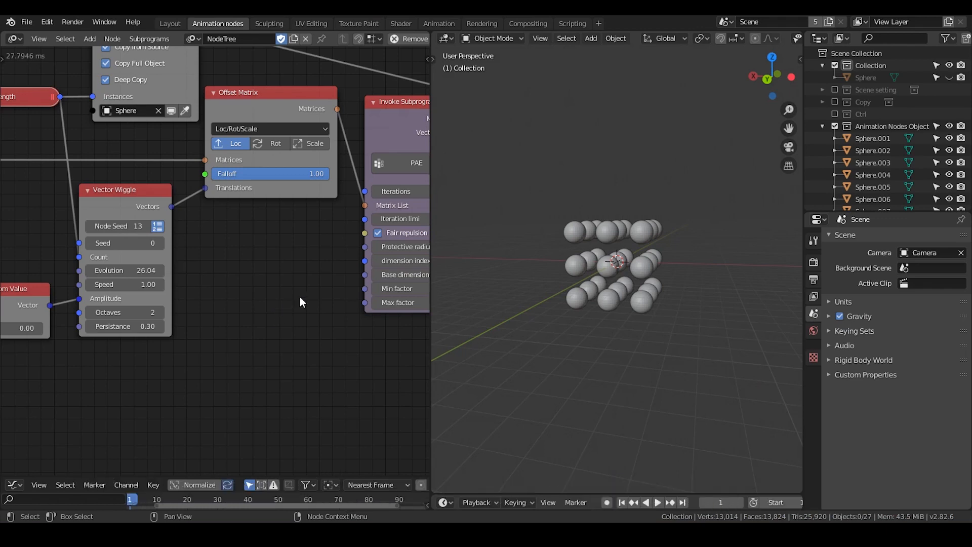
middle_click_drag(299, 296, 166, 294)
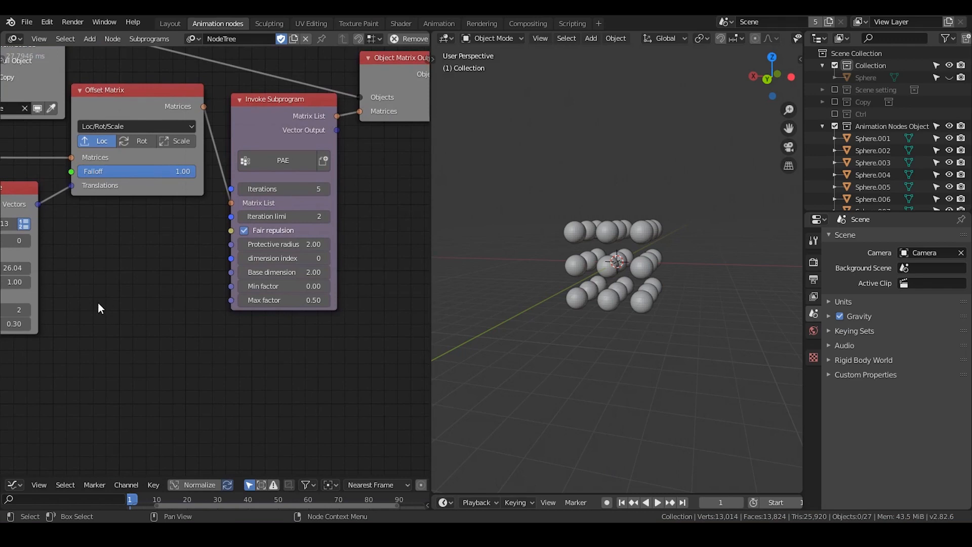
middle_click_drag(97, 305, 304, 249)
middle_click_drag(93, 278, 355, 250)
scroll(646, 272, "up", 3)
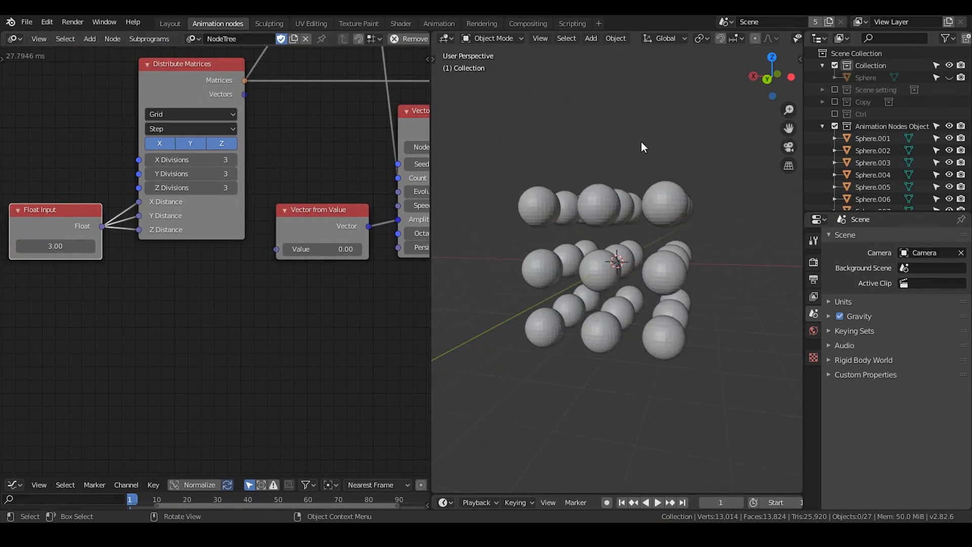
- Link Offset Matrix's Matrices directly to Object Matrix Output, bypassing Invoke Subprogram, and move the Invoke Subprogram node lower
middle_click_drag(336, 280, 101, 220)
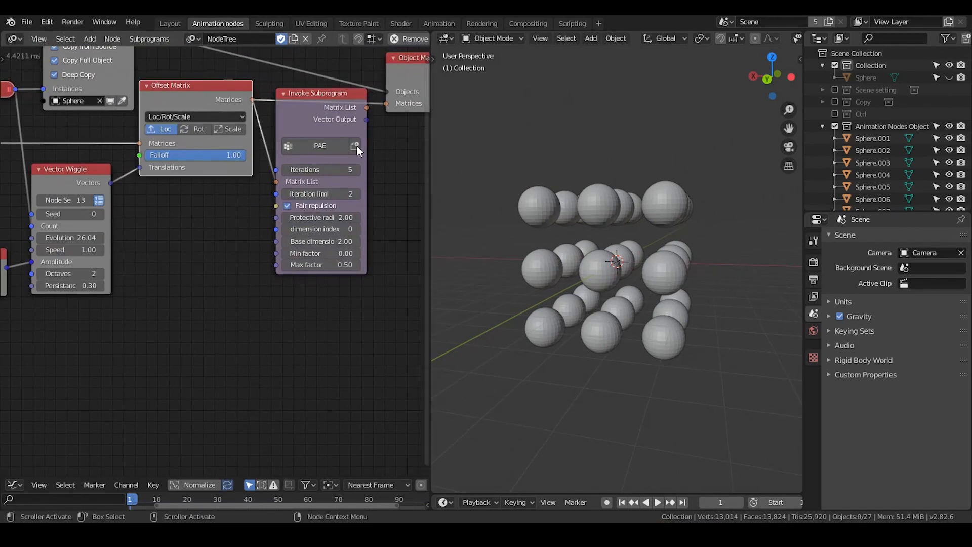
middle_click_drag(147, 296, 179, 273)
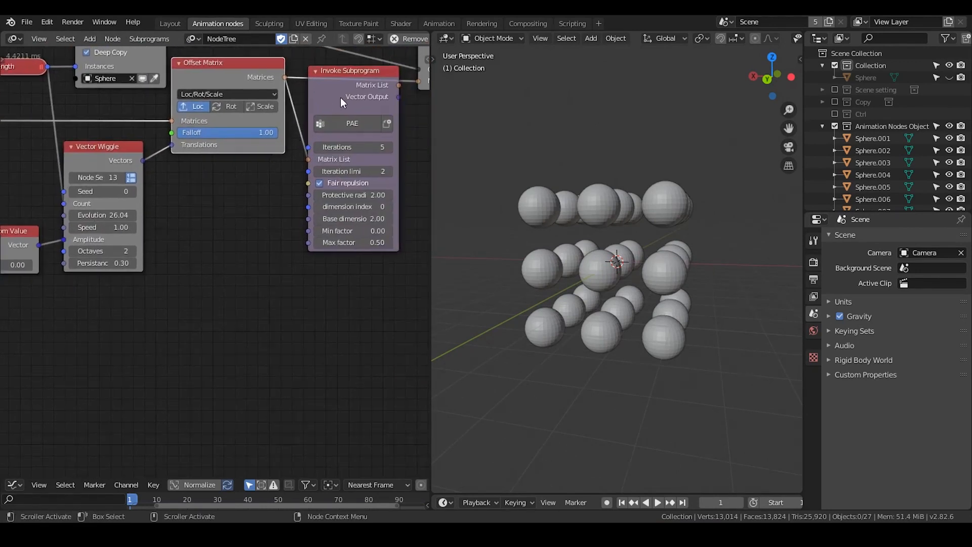
left_click_drag(340, 97, 346, 147)
- Raise the Vector from Value node's value to 2.58 to scatter the spheres
middle_click_drag(346, 147, 636, 90)
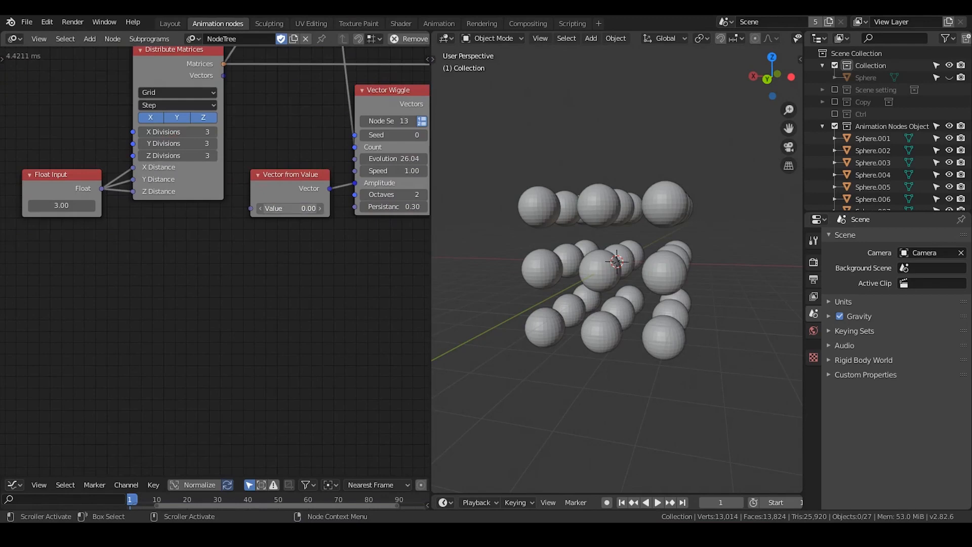
left_click_drag(294, 208, 327, 208)
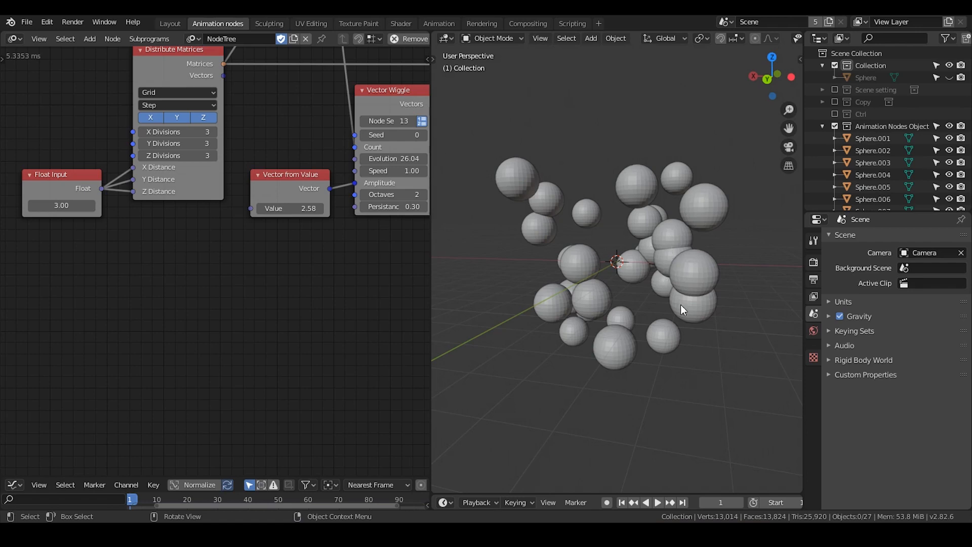
mouse_move(680, 305)
middle_mouse_down()
mouse_move(755, 283)
mouse_move(703, 309)
mouse_move(667, 309)
middle_mouse_up()
- Reposition the Invoke Subprogram and Object Matrix Output nodes so they sit clear of each other beside Offset Matrix
scroll(258, 264, "down", 10, "ctrl")
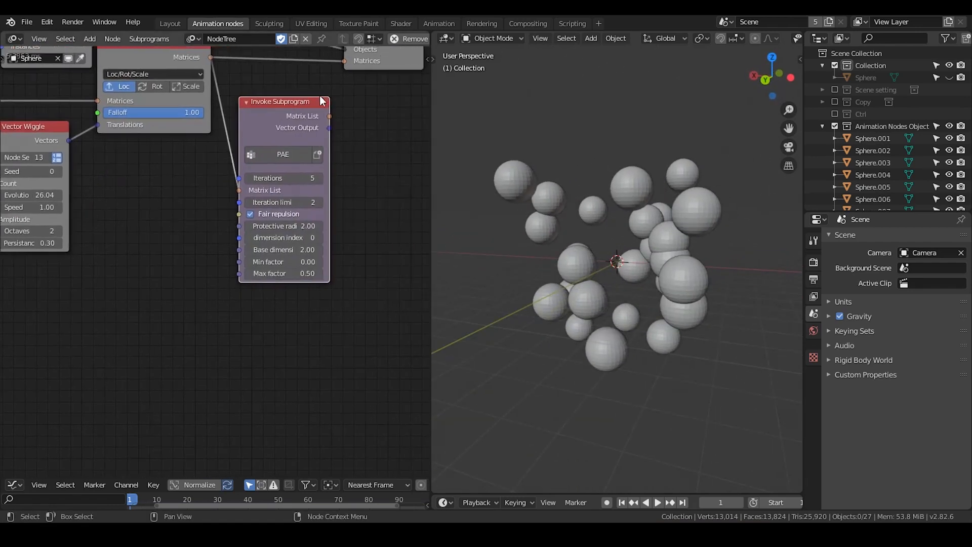
key("g")
left_click(282, 134)
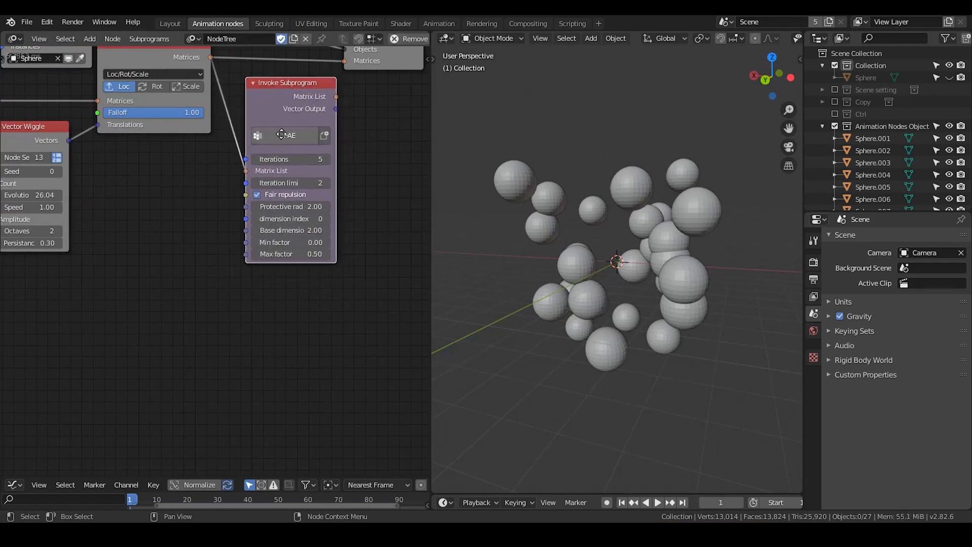
middle_click_drag(281, 134, 217, 210)
left_click_drag(298, 110, 320, 97)
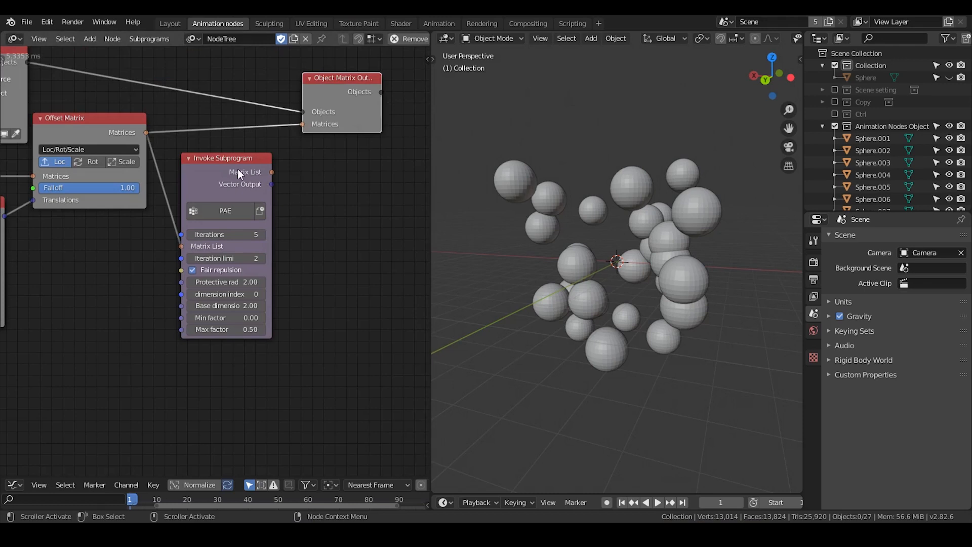
left_click_drag(236, 180, 235, 173)
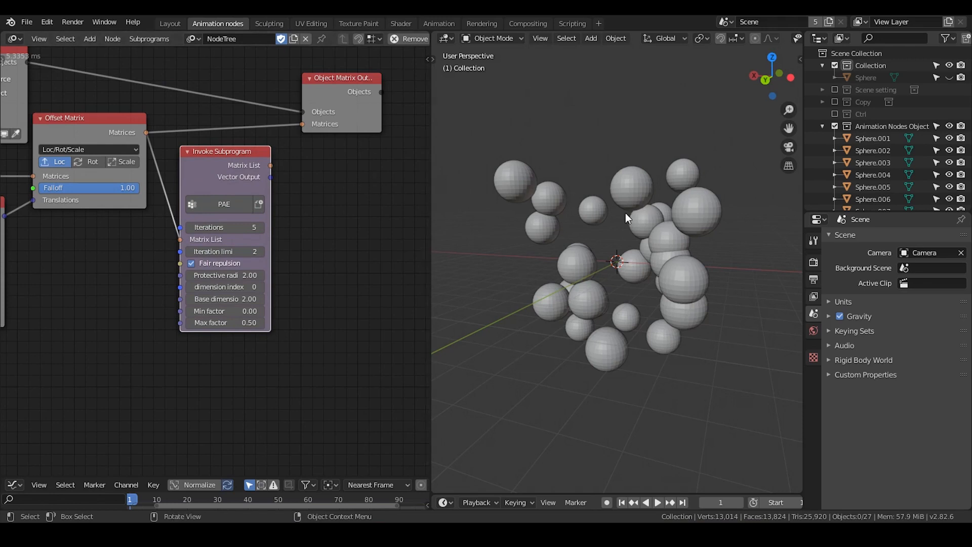
- Connect Invoke Subprogram's Matrix List output to Object Matrix Output's Matrices input and move the subprogram node slightly up
left_click_drag(271, 165, 301, 124)
left_click_drag(238, 155, 237, 138)
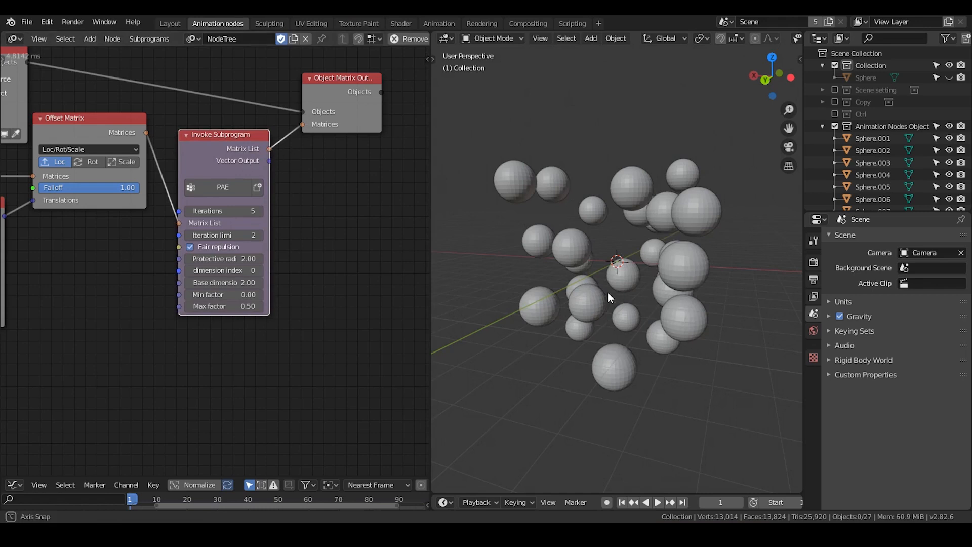
middle_click_drag(607, 293, 619, 264)
- Review the Distribute Matrices and Vector Wiggle settings, and align the Invoke Subprogram node with the Offset Matrix node
middle_click_drag(123, 243, 306, 209)
middle_click_drag(65, 178, 184, 157)
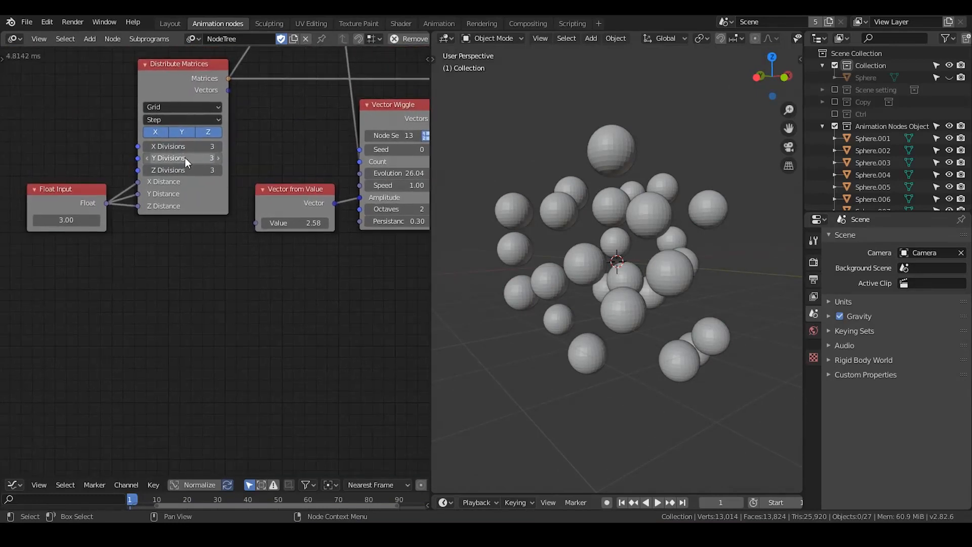
middle_click_drag(341, 158, 93, 191)
middle_click_drag(401, 86, 306, 98)
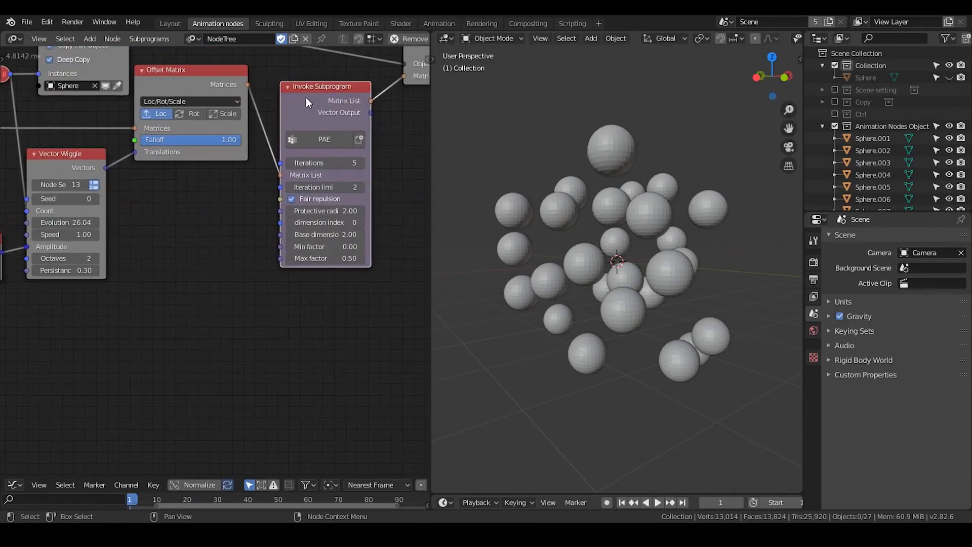
left_click_drag(306, 97, 307, 78)
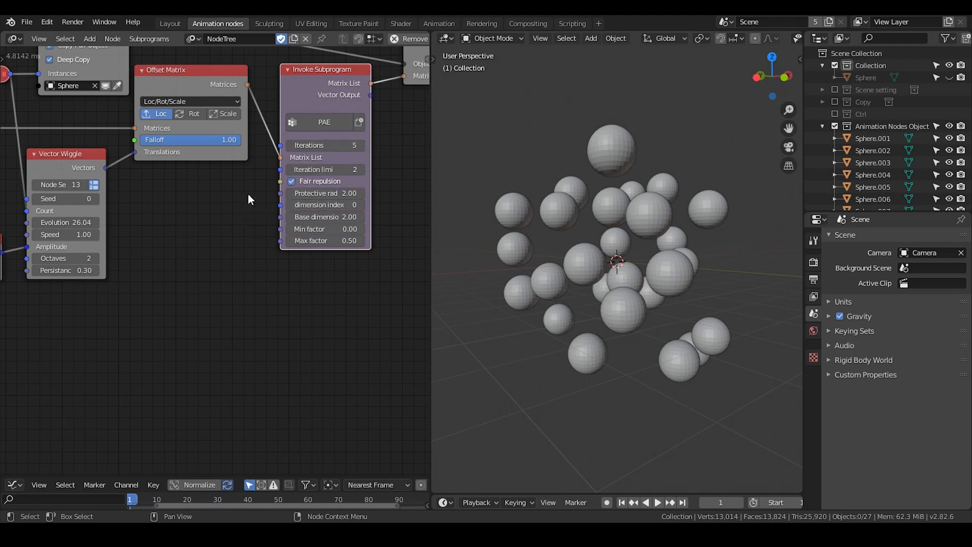
middle_click_drag(171, 216, 269, 223)
middle_click_drag(344, 180, 278, 183)
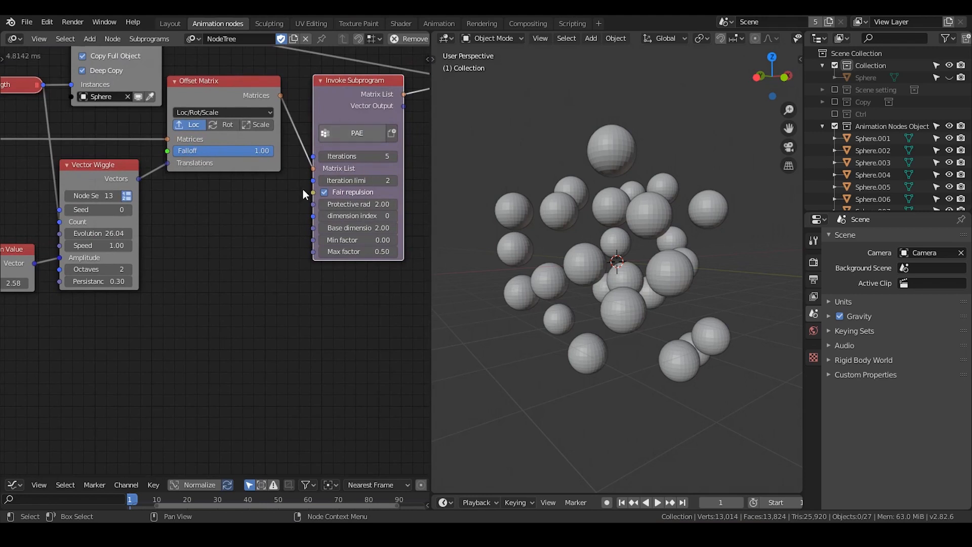
- Set the Vector from Value node's value to 0
middle_click_drag(226, 234, 411, 184)
middle_click_drag(143, 235, 242, 216)
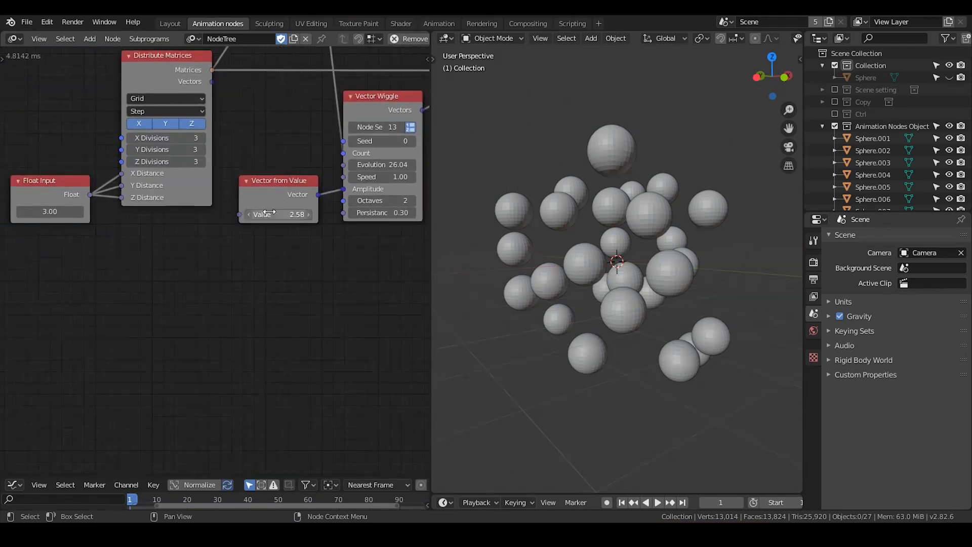
left_click(271, 212)
type("0")
key("Return")
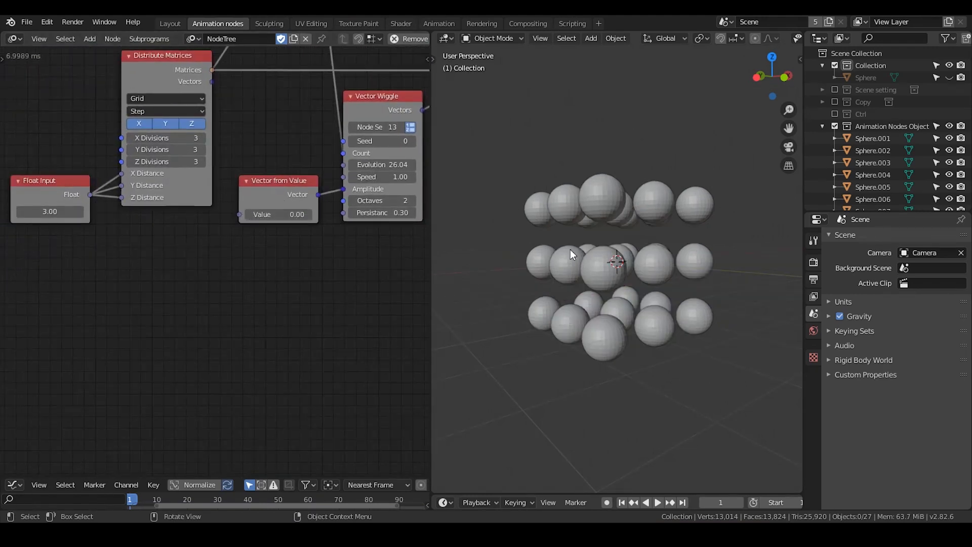
- Check the dimensions of the middle sphere in the front top row
middle_click_drag(323, 247, 304, 251)
middle_click_drag(622, 266, 613, 231)
left_click(614, 235)
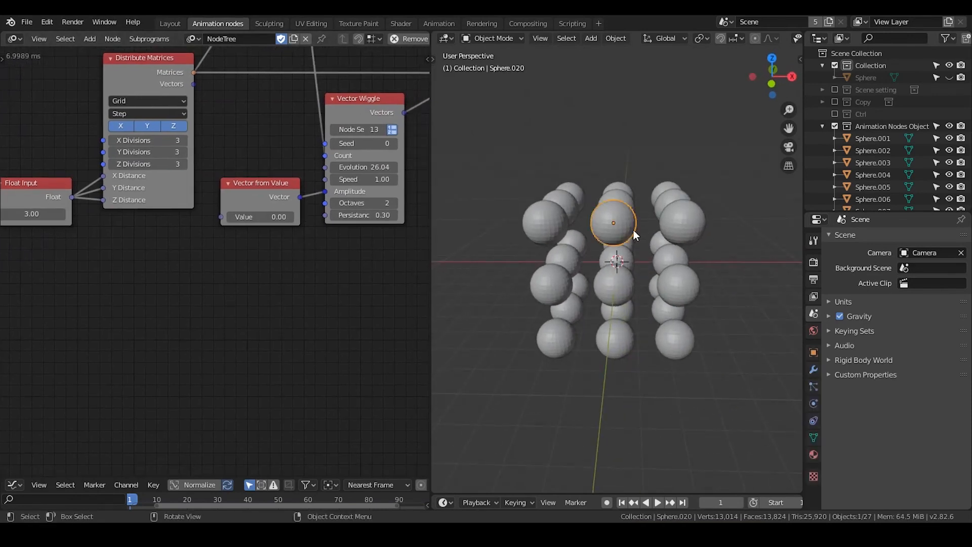
key("n")
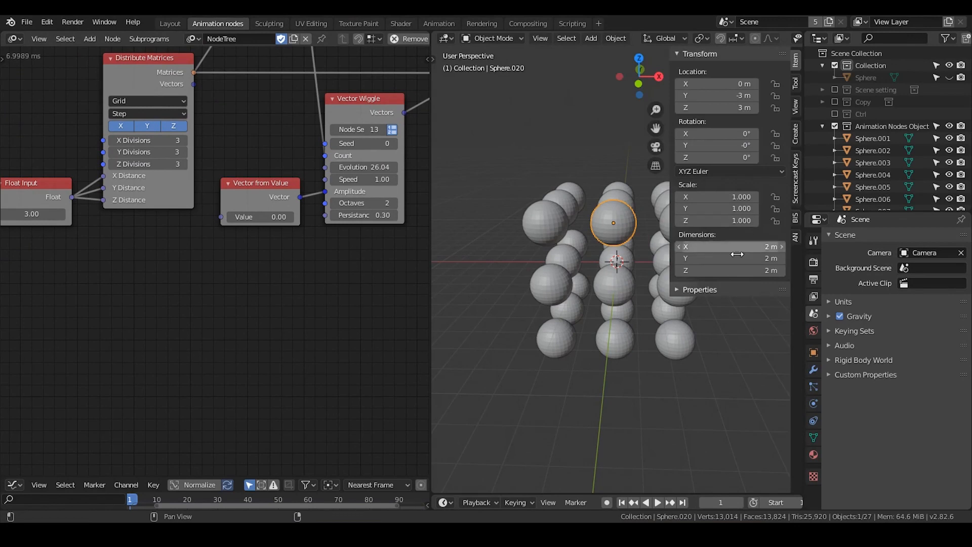
key("n")
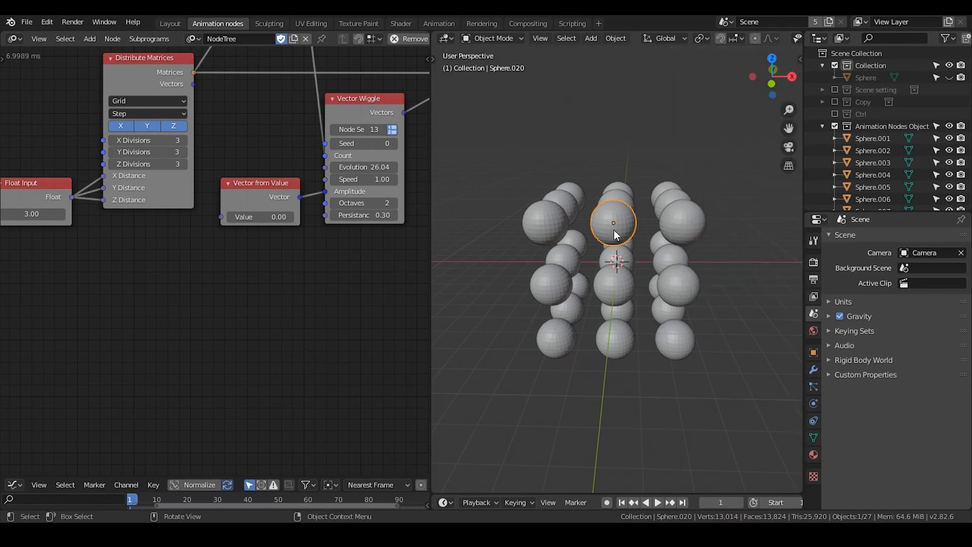
- Compare the Float Input grid distance with the spacing between two neighbouring spheres in the front top row
middle_click_drag(24, 188, 99, 187)
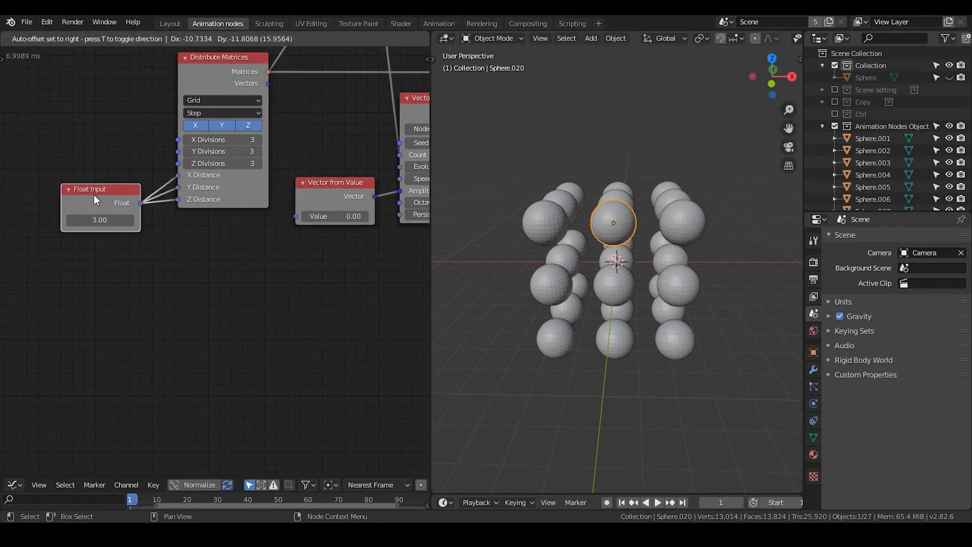
scroll(208, 260, "up", 3)
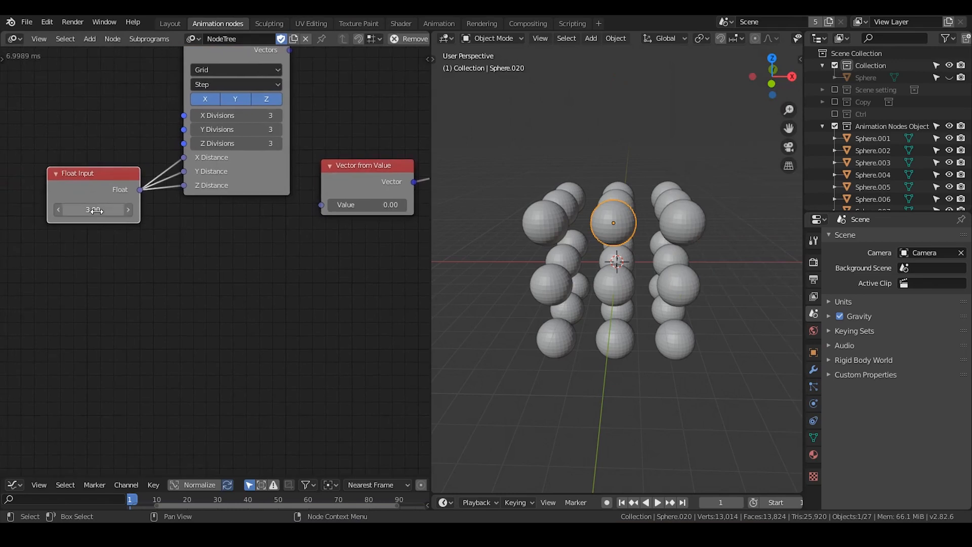
left_click(535, 223)
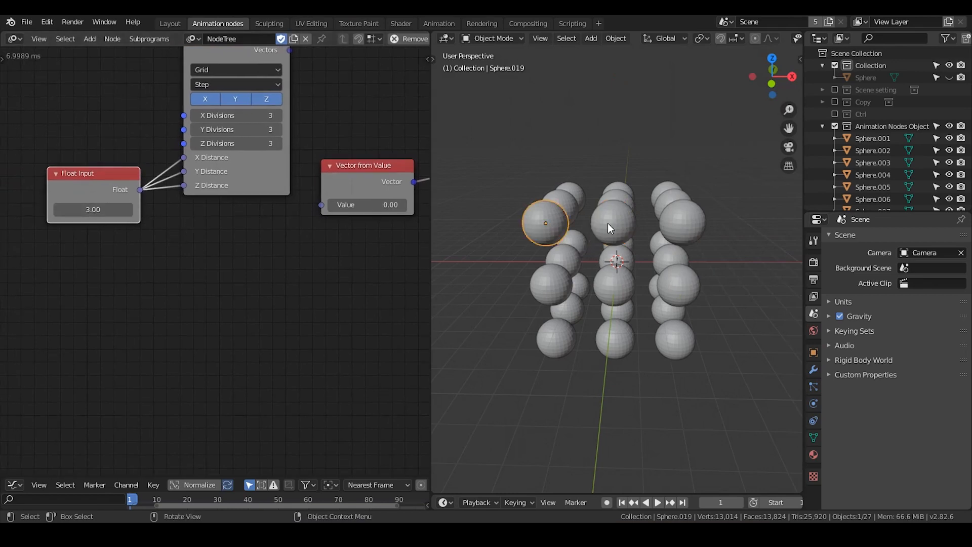
left_click(607, 224)
left_click(555, 222)
left_click(605, 223, "shift")
middle_click_drag(572, 272, 581, 271)
left_click(591, 173)
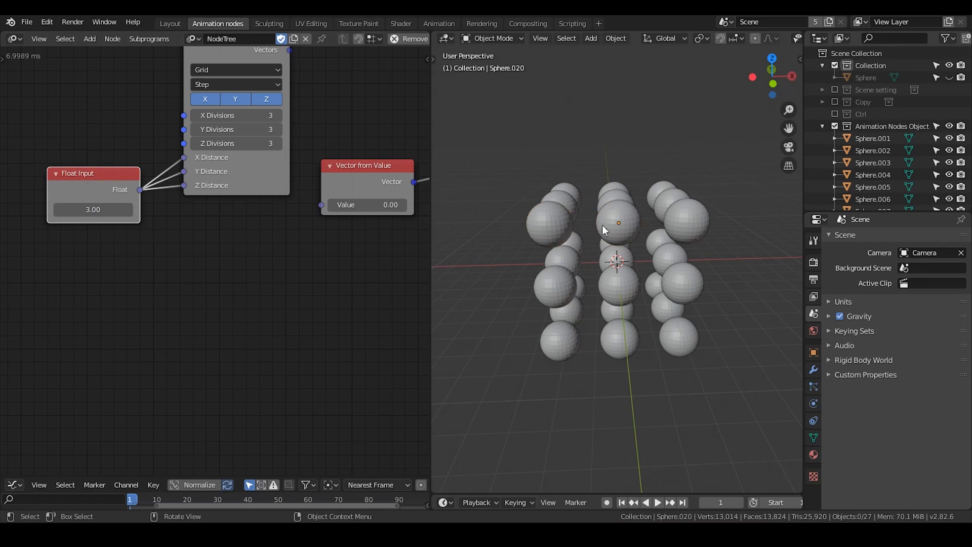
mouse_move(566, 226)
middle_mouse_down()
mouse_move(655, 236)
mouse_move(556, 230)
middle_mouse_up()
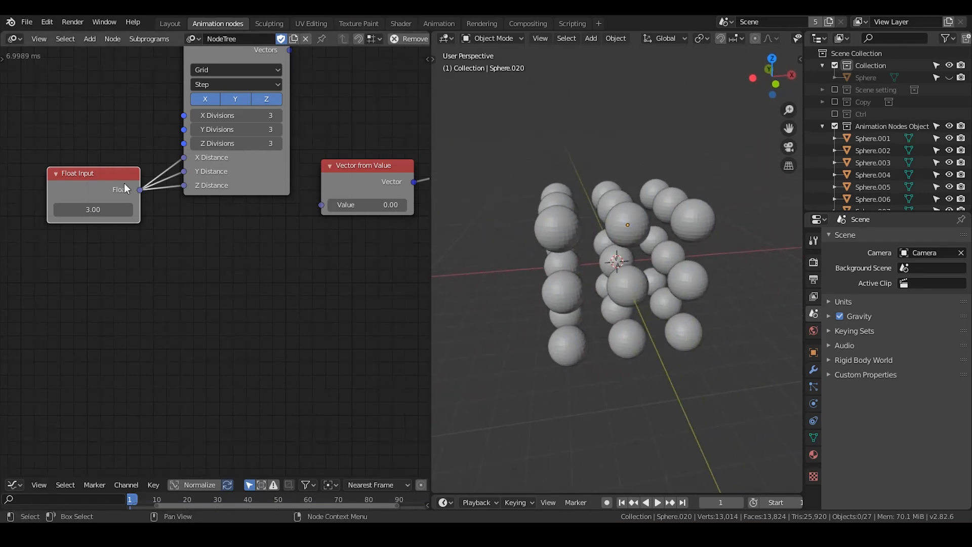
- Lower the Float Input grid distance to 1.98, inspect the sphere cluster from several sides, and fine-tune it to 1.89
left_click_drag(115, 209, 86, 209)
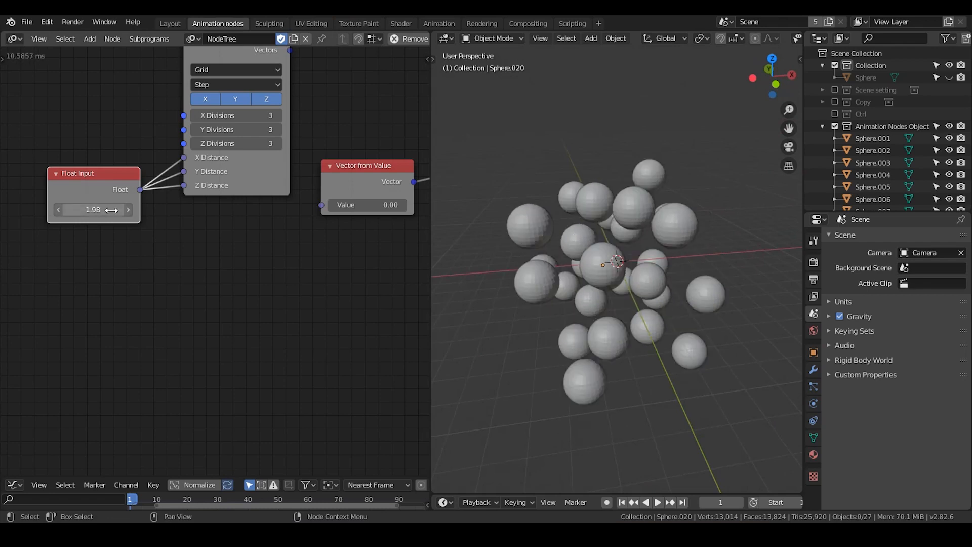
middle_click_drag(552, 290, 640, 288)
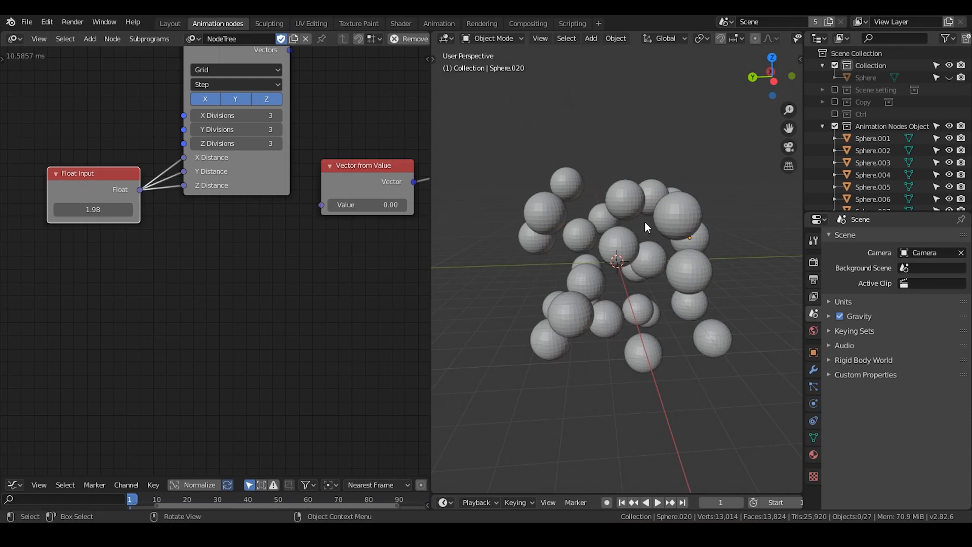
middle_click_drag(576, 251, 550, 268)
middle_click_drag(631, 261, 623, 221)
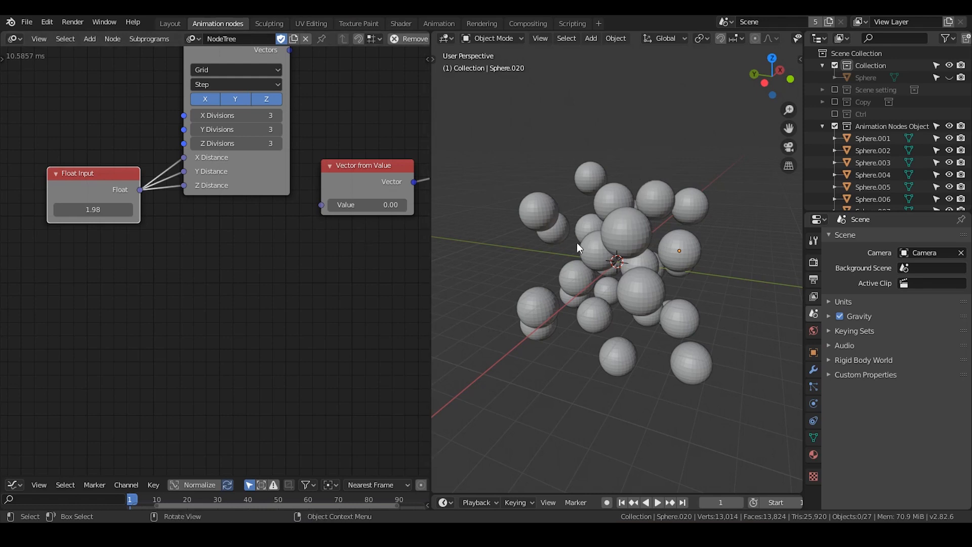
middle_click_drag(588, 244, 642, 227)
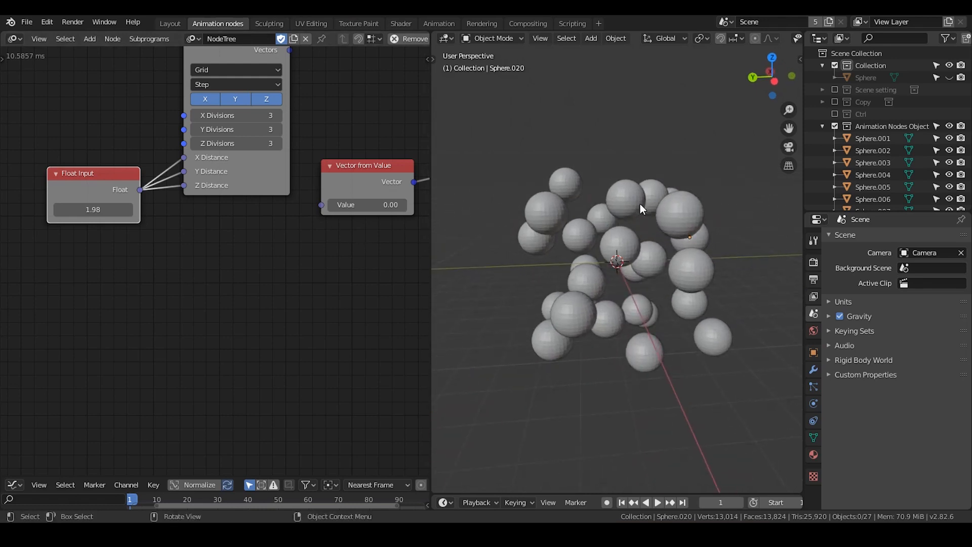
mouse_move(103, 202)
left_mouse_down()
mouse_move(81, 203)
mouse_move(116, 202)
mouse_move(99, 202)
left_mouse_up()
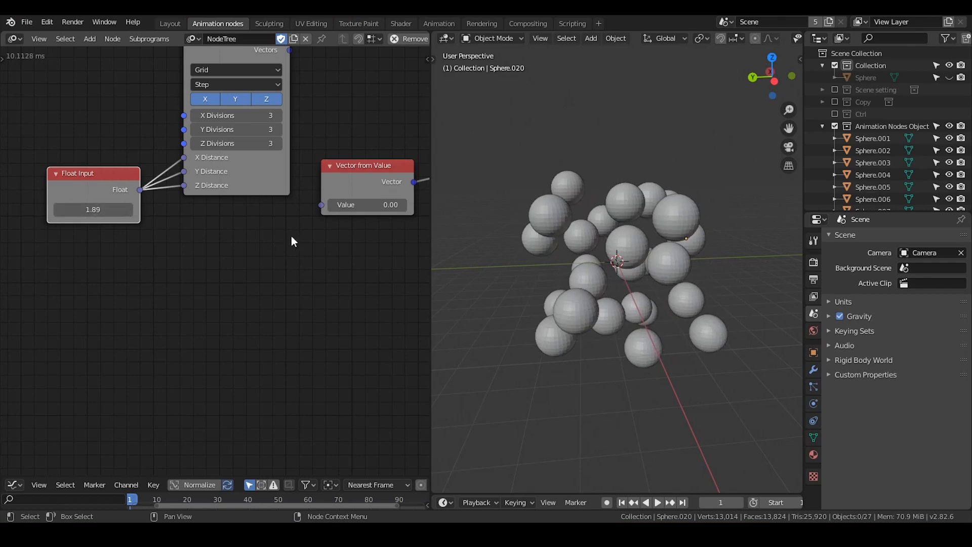
- Lower the PAE subprogram's iteration limit to 1 and inspect the sphere cluster from several sides
middle_click_drag(340, 240, 236, 245)
scroll(236, 245, "down", 1)
middle_click_drag(373, 213, 218, 215)
middle_click_drag(325, 195, 215, 215)
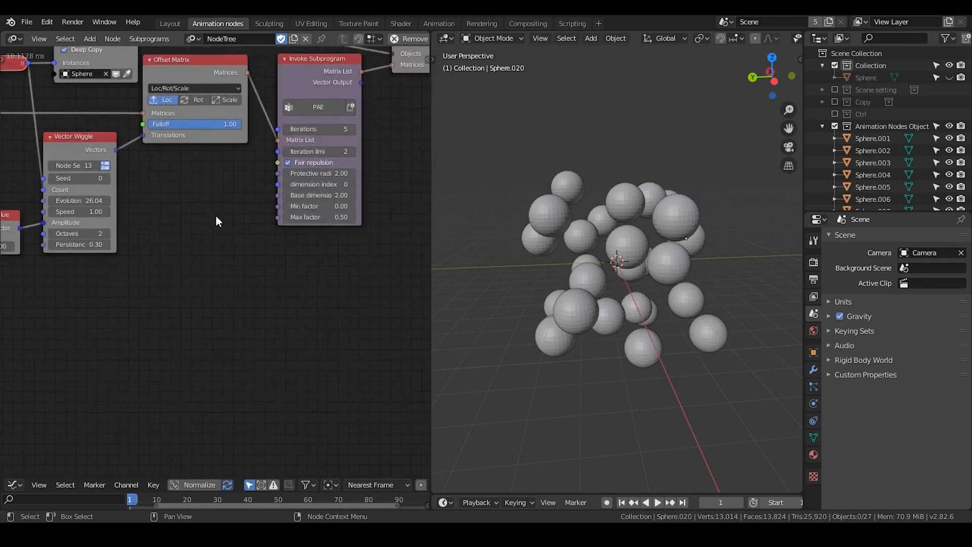
scroll(217, 215, "up", 1)
middle_click_drag(588, 260, 546, 274)
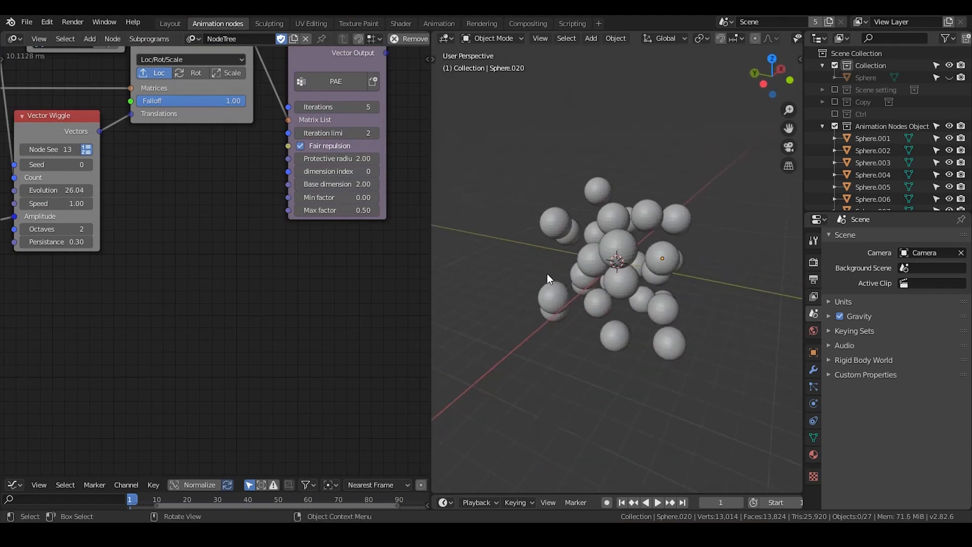
left_click(298, 133)
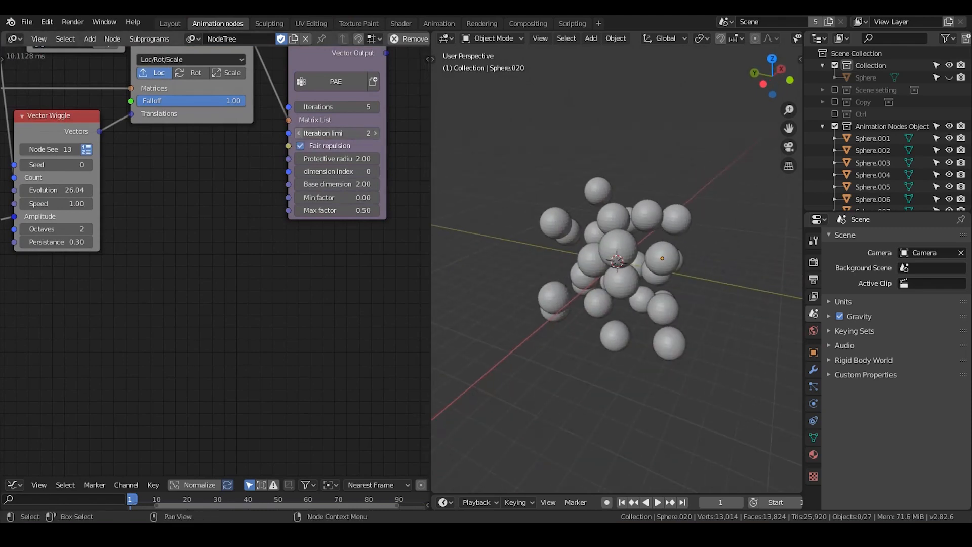
middle_click_drag(608, 274, 663, 259)
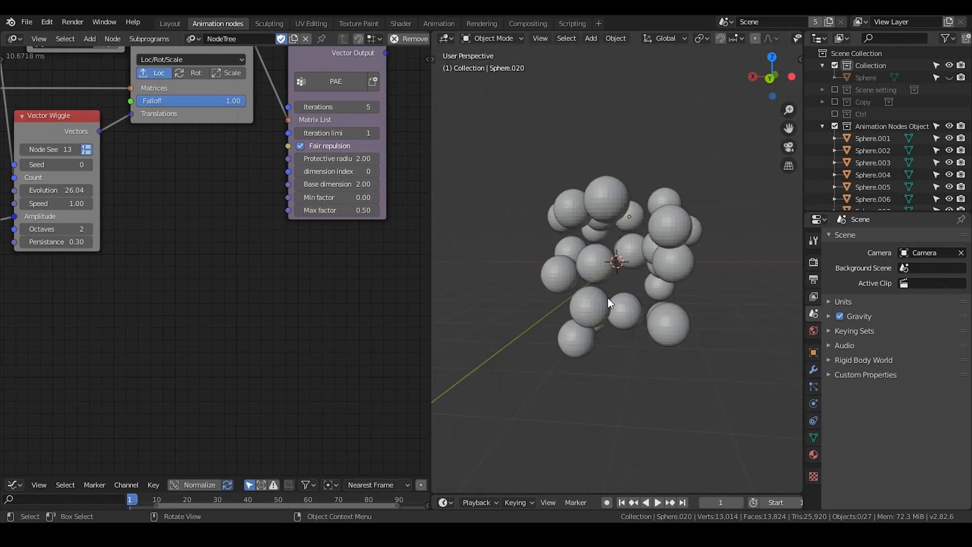
middle_click_drag(608, 300, 682, 291)
middle_click_drag(634, 298, 632, 295)
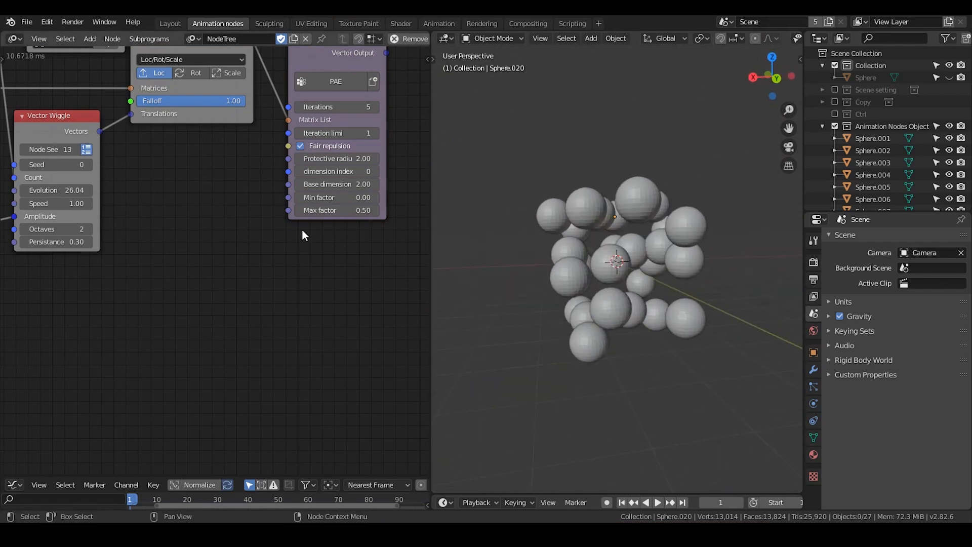
- Link the Offset Matrix node's Matrices output directly to Object Matrix Output, bypassing the PAE subprogram, and inspect the plain sphere grid
middle_click_drag(303, 230, 219, 316)
left_click_drag(235, 134, 236, 156)
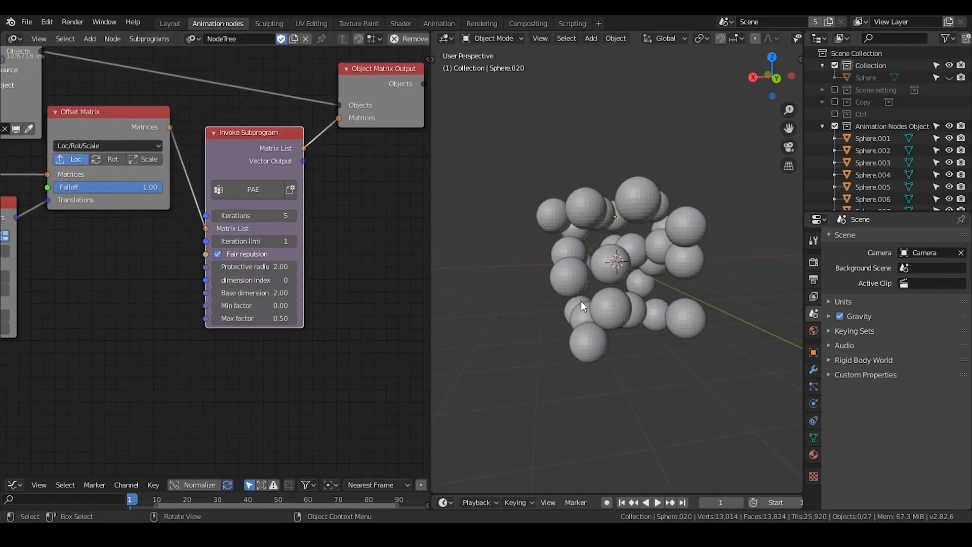
left_click_drag(170, 127, 338, 116)
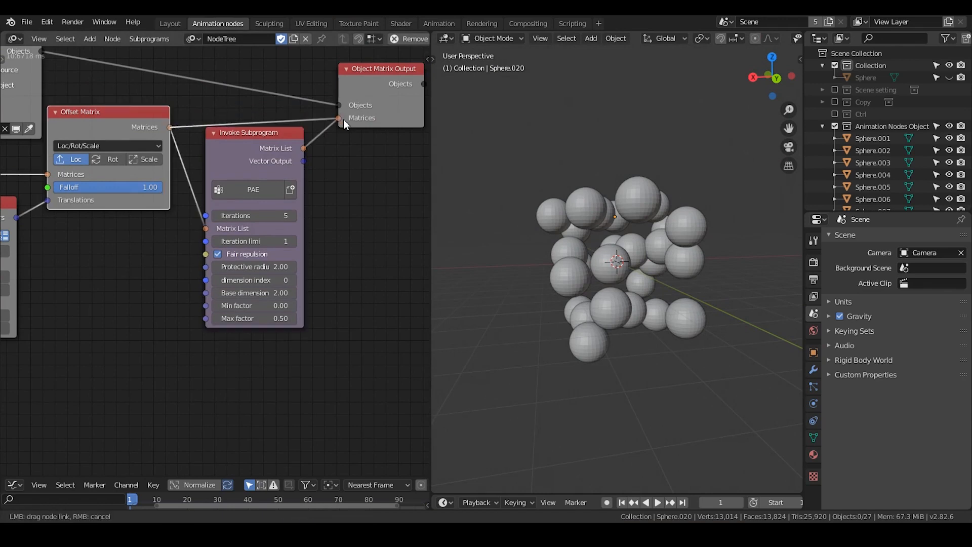
middle_click_drag(541, 281, 603, 280)
scroll(581, 292, "up", 4)
scroll(581, 292, "up", 1)
scroll(52, 269, "up", 1)
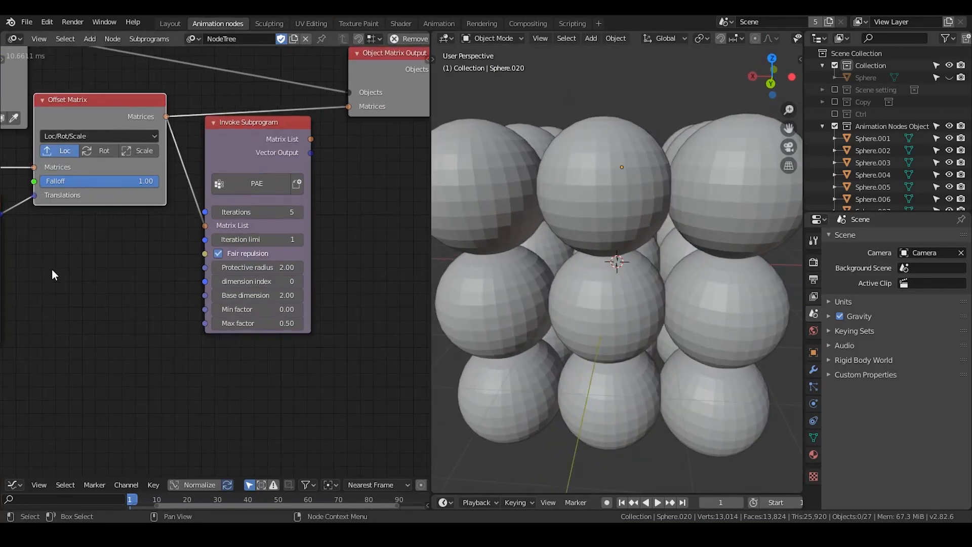
- Reduce the Float Input grid distance to 0.81 so the spheres overlap strongly
scroll(52, 269, "down", 4)
middle_click_drag(22, 285, 160, 233)
middle_click_drag(61, 248, 264, 200)
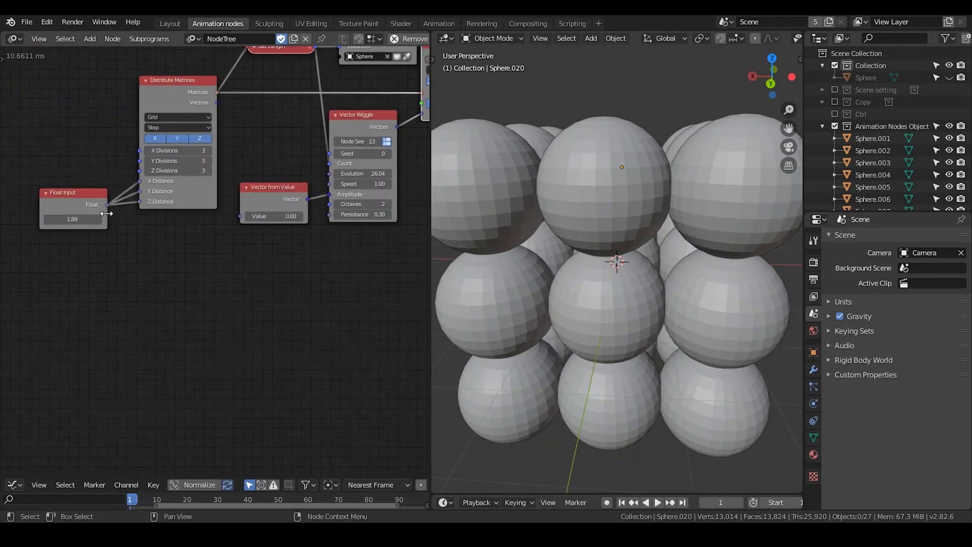
left_click_drag(93, 219, 39, 219)
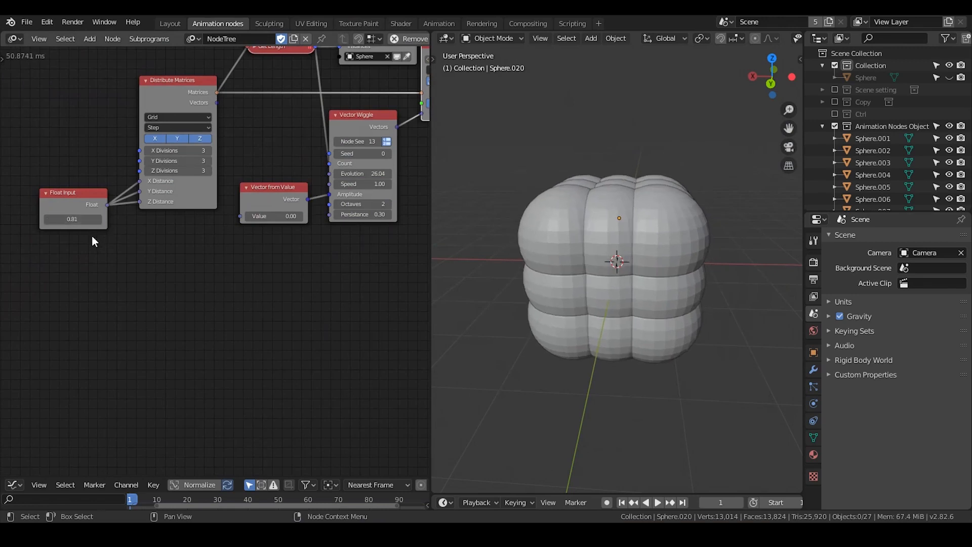
- Reconnect the PAE subprogram's Matrix List output to the Matrices input of Object Matrix Output and select a sphere near the cluster's centre
middle_click_drag(303, 248, 206, 253)
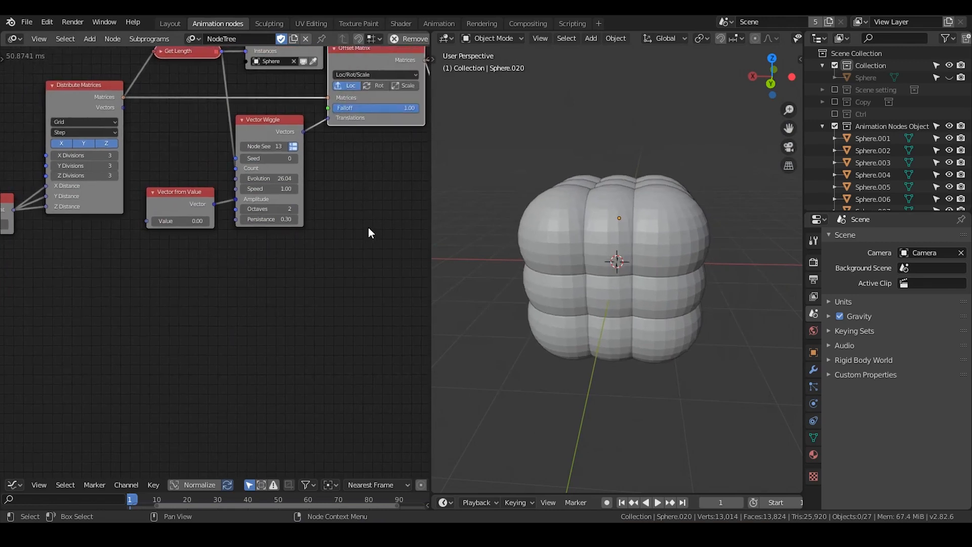
mouse_move(388, 216)
middle_mouse_down()
mouse_move(401, 202)
mouse_move(167, 202)
middle_mouse_up()
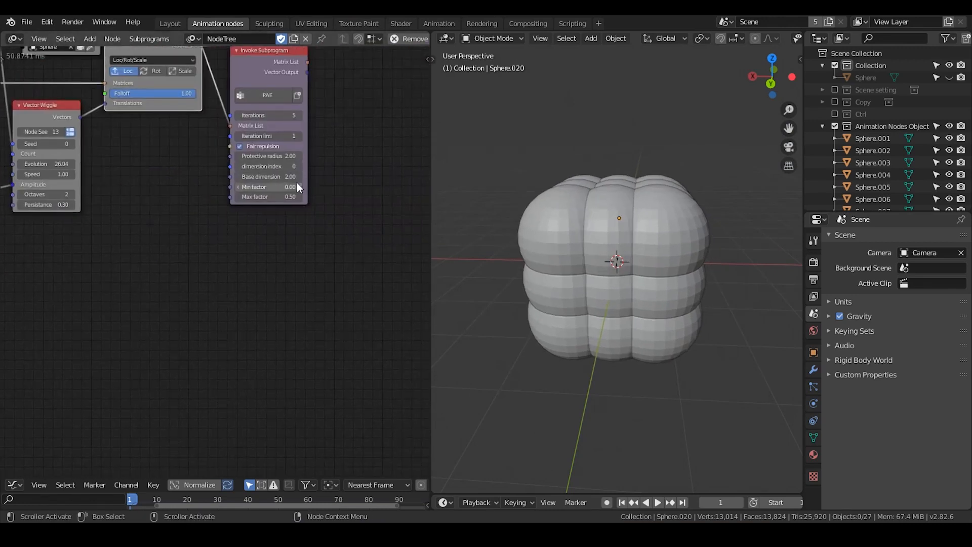
middle_click_drag(314, 91, 296, 145)
left_click_drag(289, 117, 317, 93)
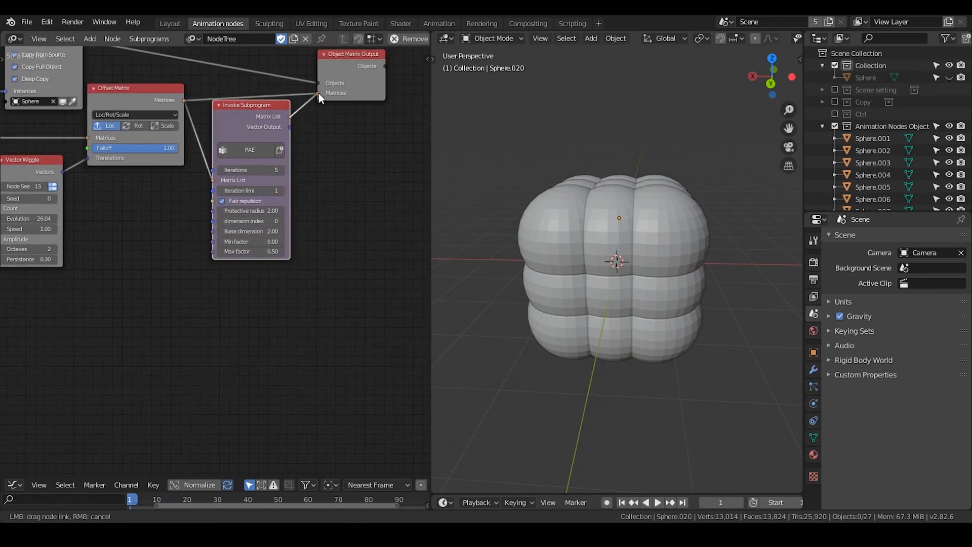
middle_click_drag(621, 300, 622, 241)
left_click(608, 240)
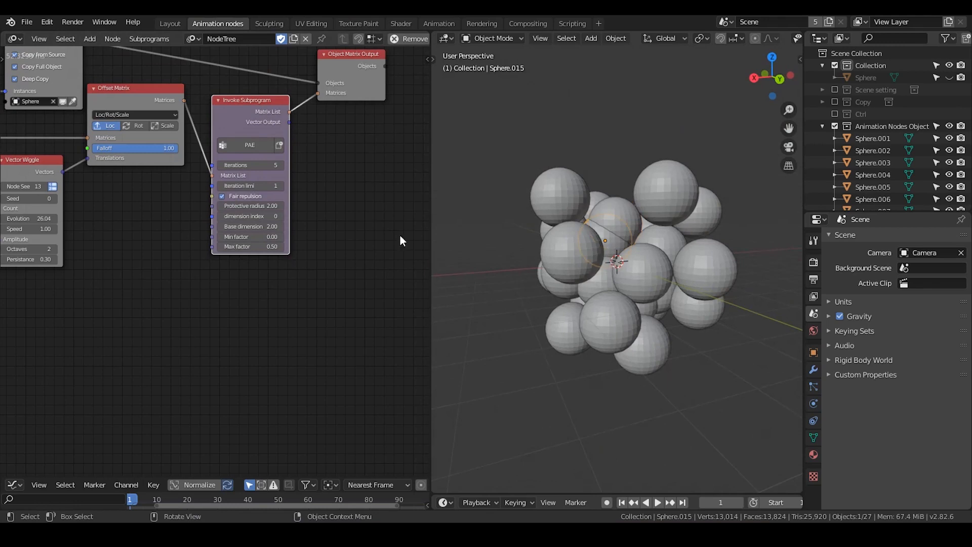
- Set the PAE subprogram's Iterations to 10 and view the spread spheres from another side
left_click(257, 168)
type("1")
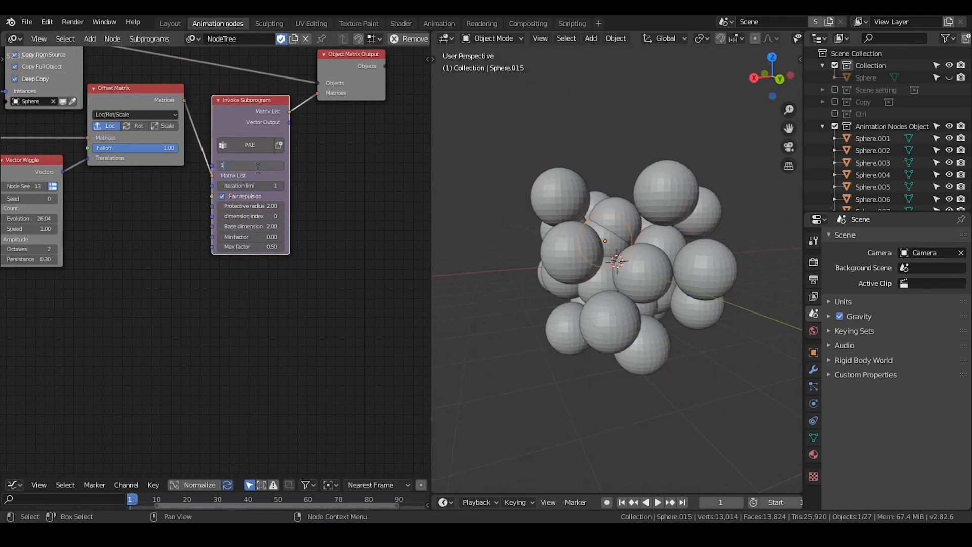
type("0")
key("Return")
middle_click_drag(566, 263, 653, 278)
- Raise the PAE subprogram's Iterations gradually to 16 and inspect the remaining sphere overlaps from several sides
middle_click_drag(100, 53, 141, 127)
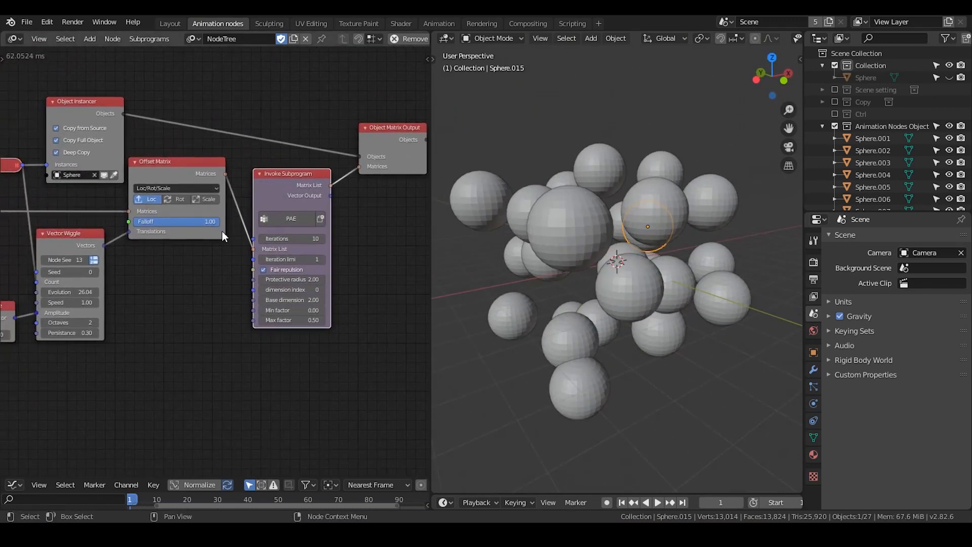
middle_click_drag(243, 241, 229, 220)
scroll(229, 220, "up", 2)
left_click(324, 210)
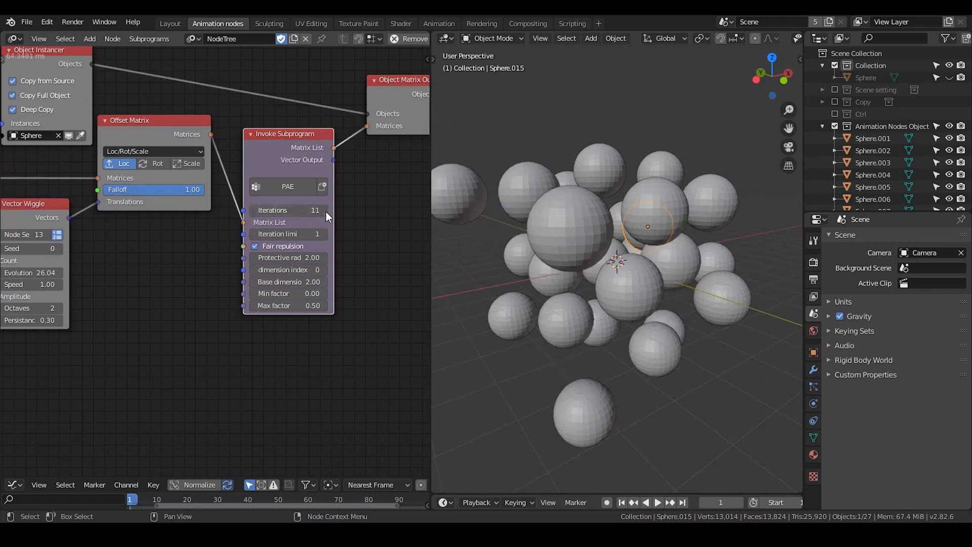
left_click(324, 211)
left_click(324, 210)
left_click(324, 210)
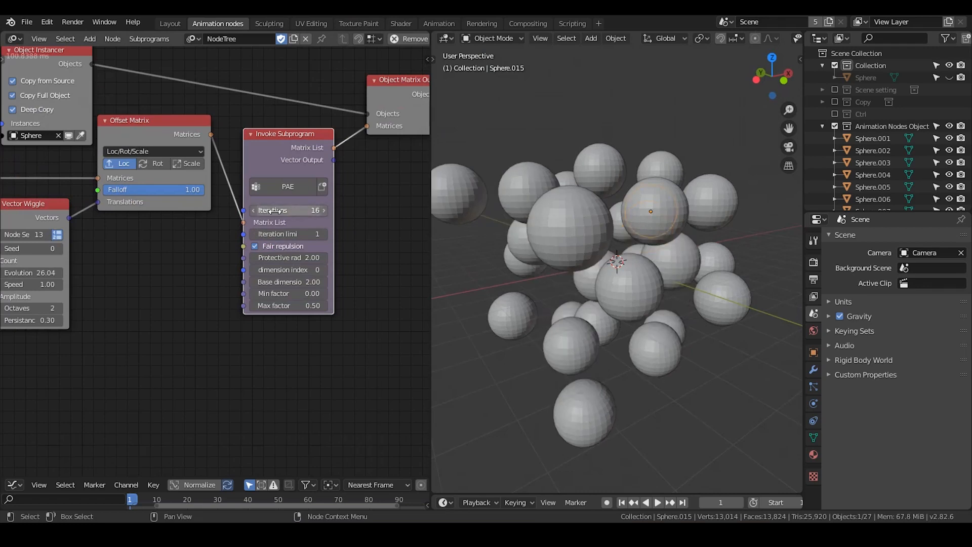
middle_click_drag(544, 305, 634, 297)
middle_click_drag(108, 131, 61, 172)
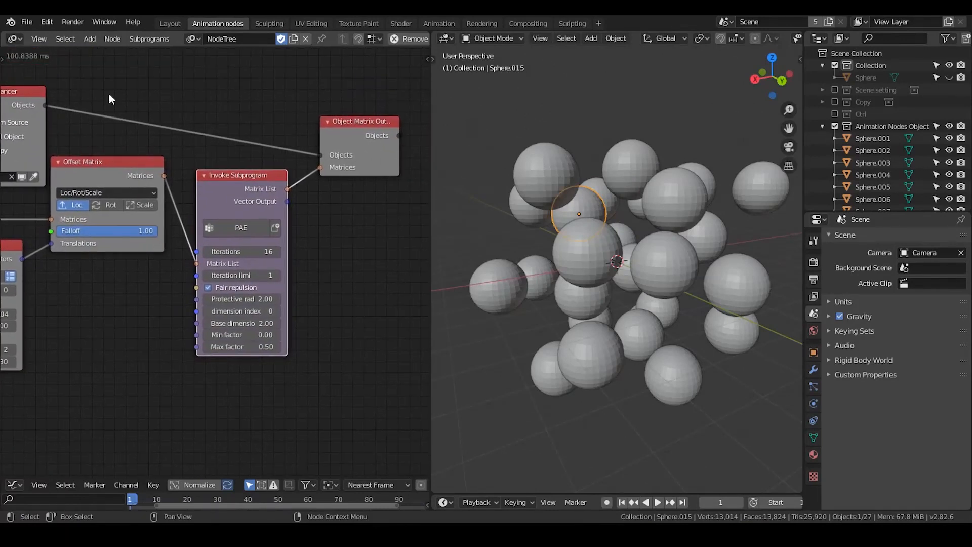
middle_click_drag(111, 98, 135, 65)
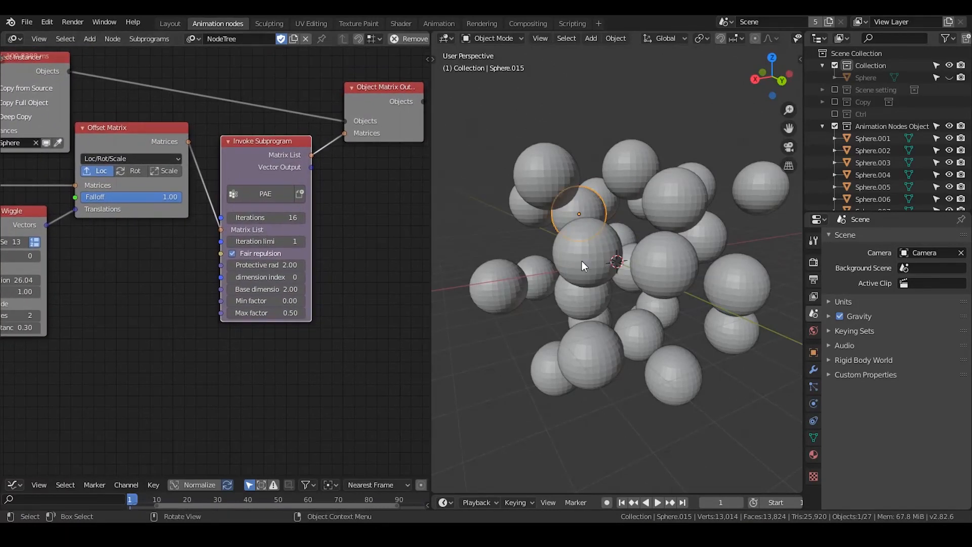
middle_click_drag(581, 260, 589, 304)
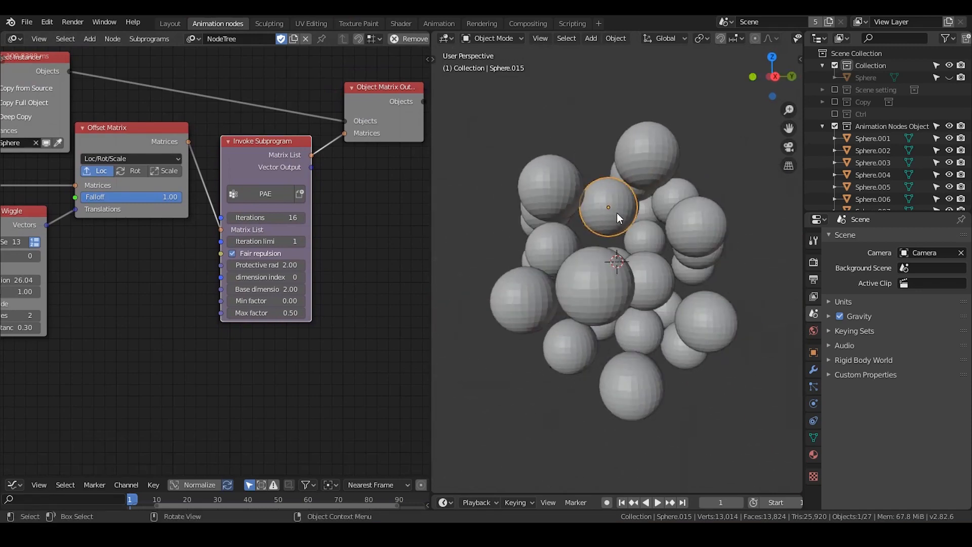
middle_click_drag(616, 213, 506, 213)
middle_click_drag(44, 93, 39, 126)
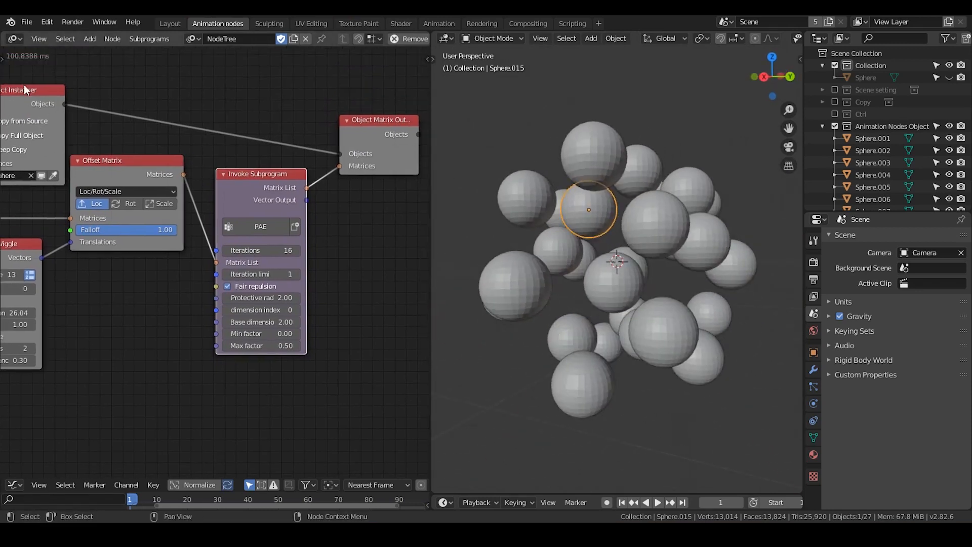
- Set the PAE subprogram's Iterations to 5 and check the sphere cluster from another angle
middle_click_drag(173, 179, 179, 121)
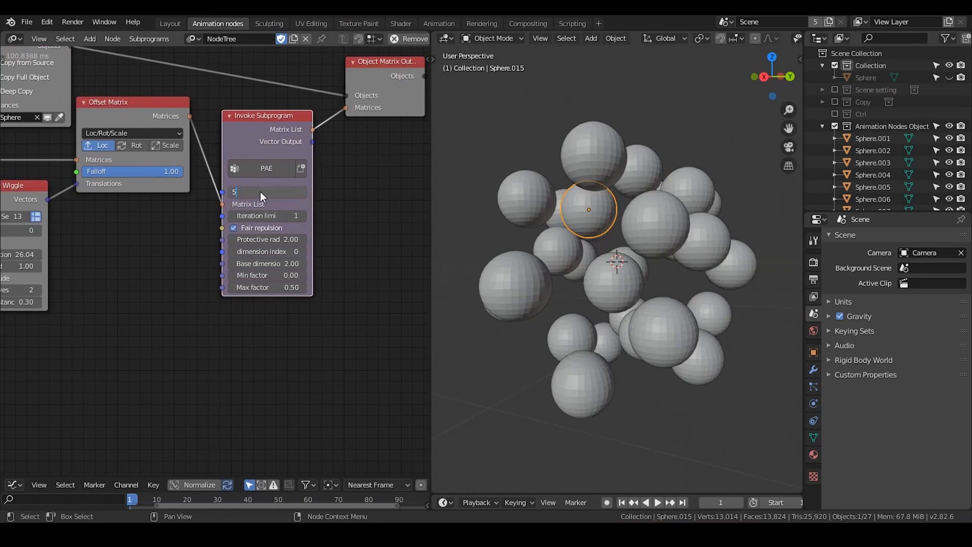
key("Return")
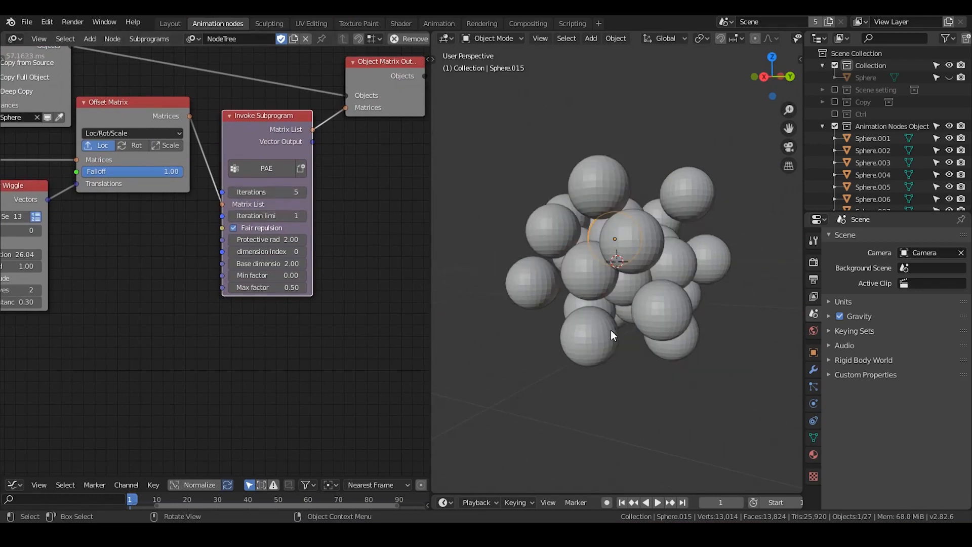
middle_click_drag(612, 331, 681, 333)
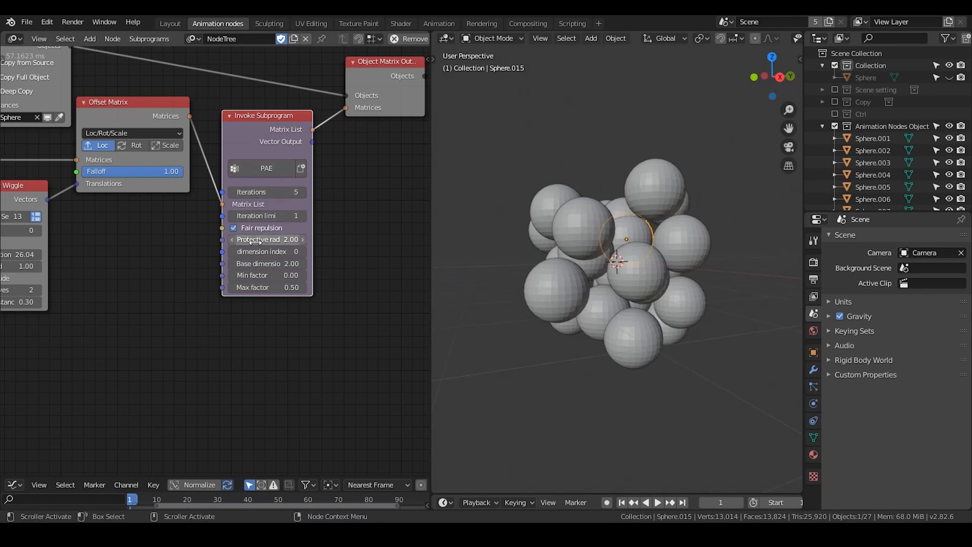
- Raise the PAE subprogram's iteration limit step by step to 4 and up to 6, and inspect how the spheres spread
left_click(302, 216)
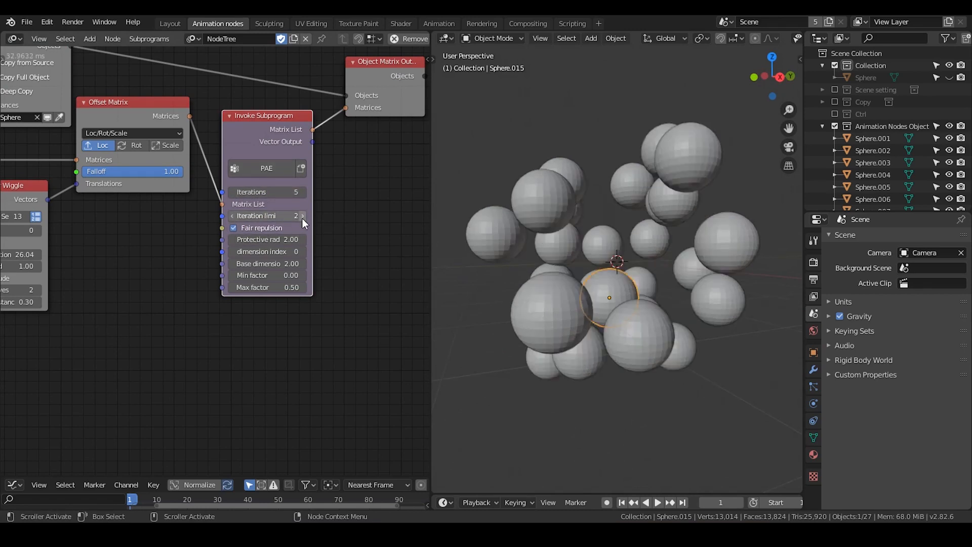
left_click(302, 216)
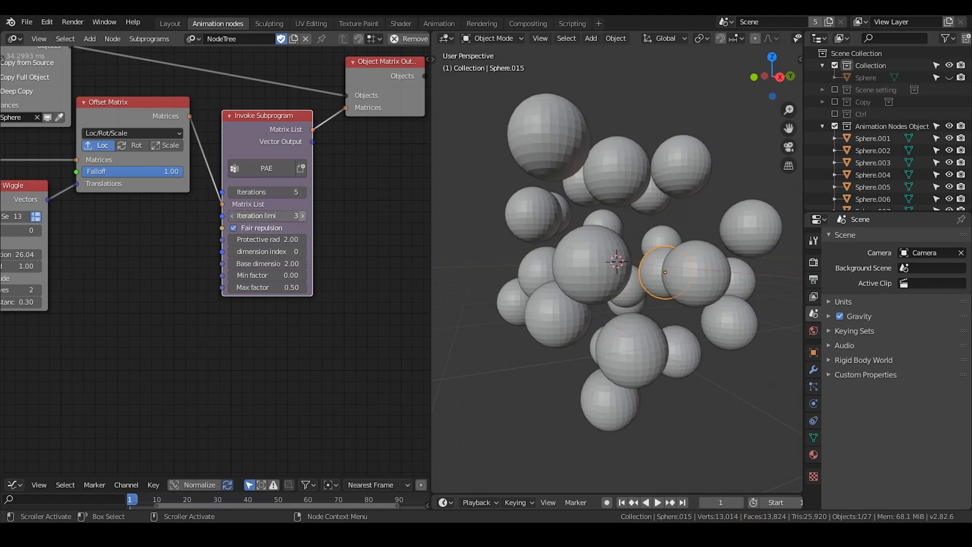
left_click(302, 216)
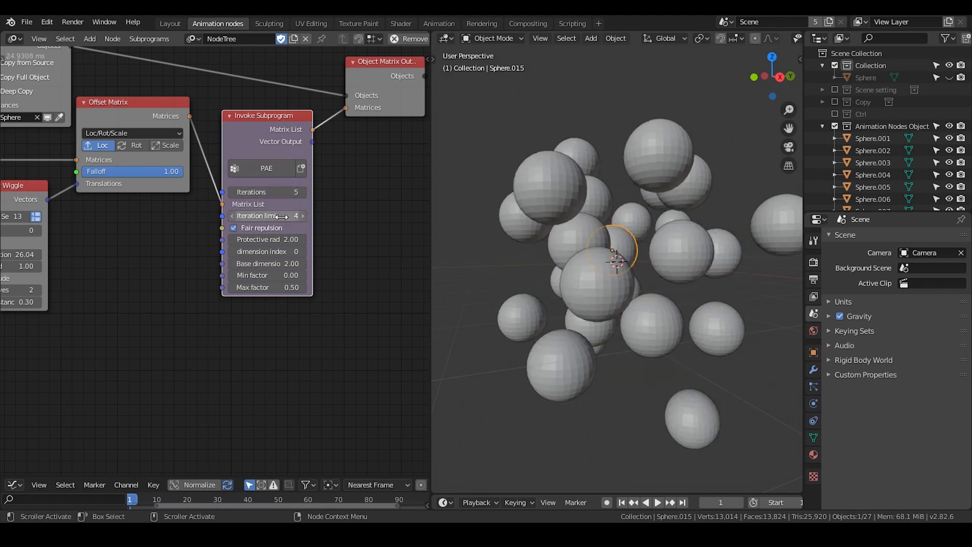
key("Return")
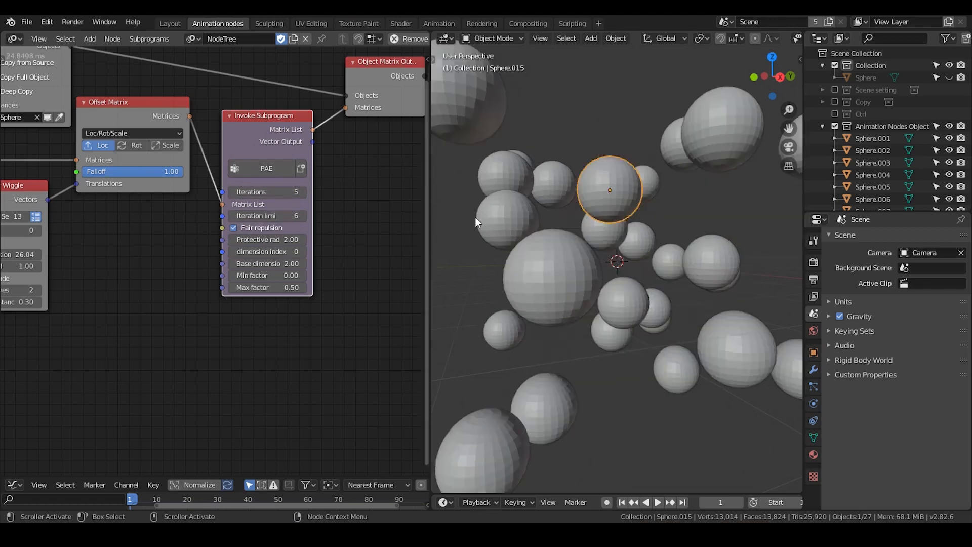
scroll(596, 340, "down", 4)
middle_click_drag(596, 334, 535, 263)
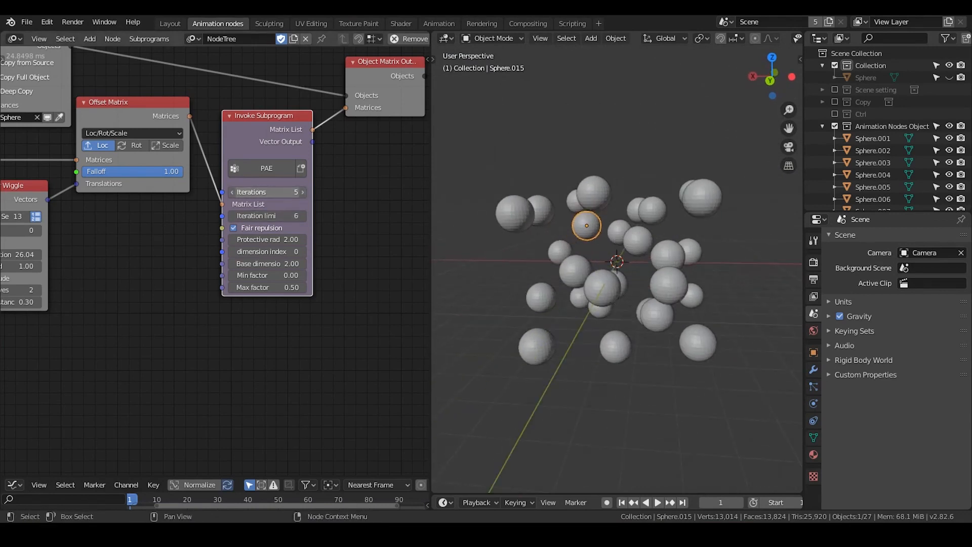
- Raise the PAE subprogram's Iterations to 8 and reduce the Float Input grid distance to 0.21
mouse_move(267, 192)
left_mouse_down()
mouse_move(238, 192)
mouse_move(275, 192)
left_mouse_up()
middle_click_drag(128, 260, 277, 245)
scroll(277, 244, "down", 5)
middle_click_drag(102, 269, 286, 212)
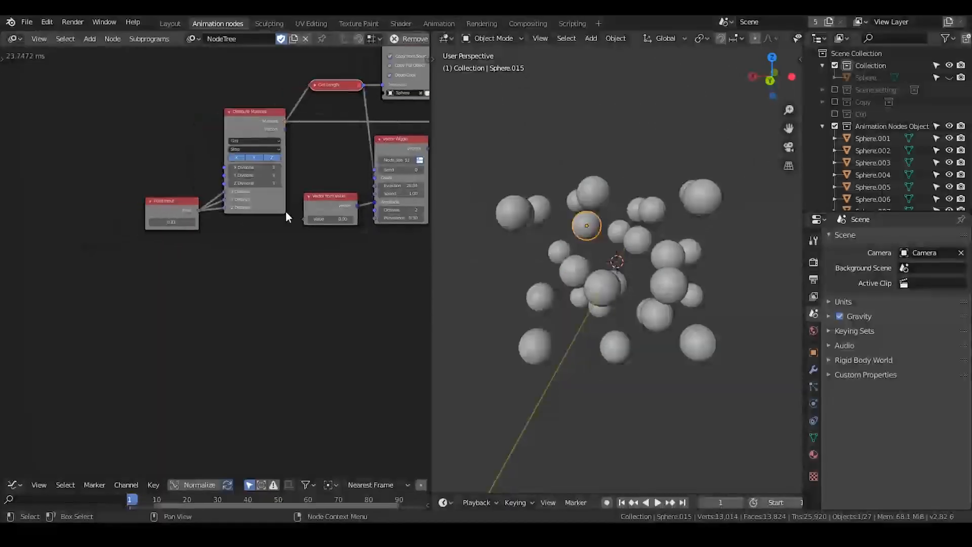
left_click_drag(172, 221, 196, 221)
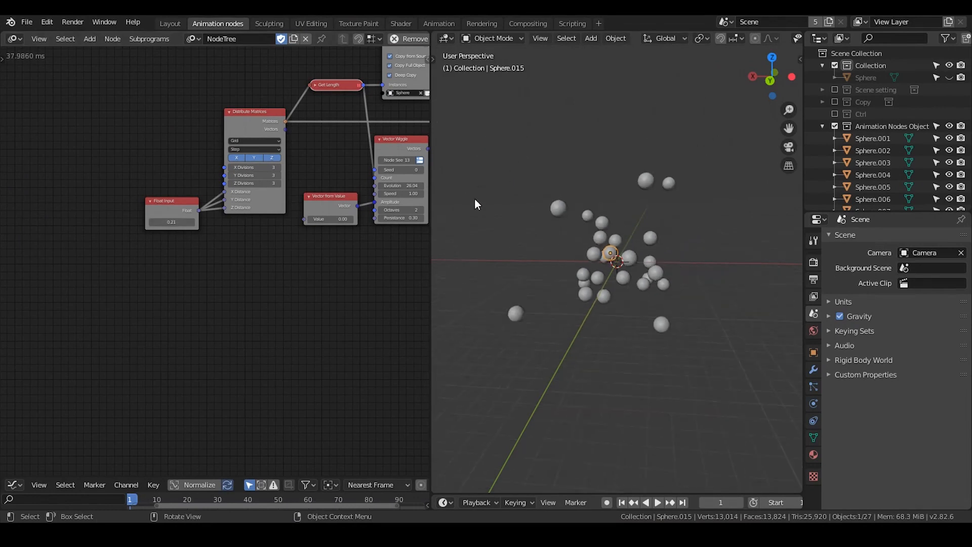
middle_click_drag(557, 217, 675, 127)
scroll(383, 201, "up", 6)
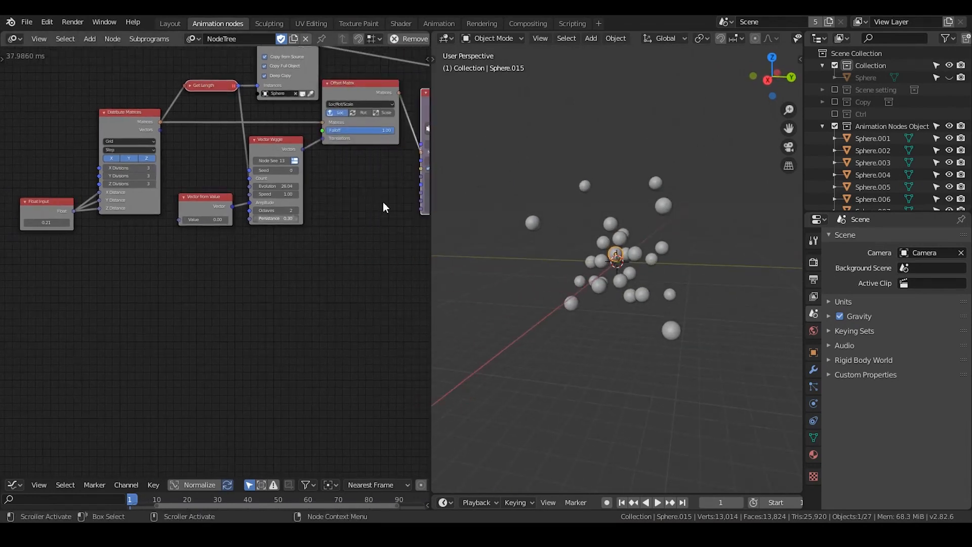
- Lower the PAE subprogram's iteration limit stepwise to 1
middle_click_drag(251, 219, 231, 271)
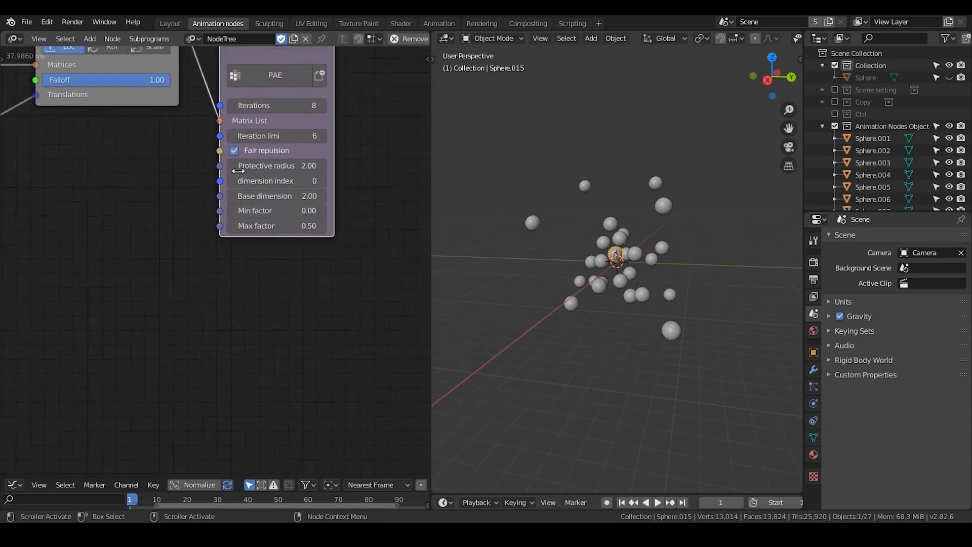
left_click(231, 134)
left_click(230, 134)
left_click(231, 135)
left_click(231, 135)
left_click(231, 135)
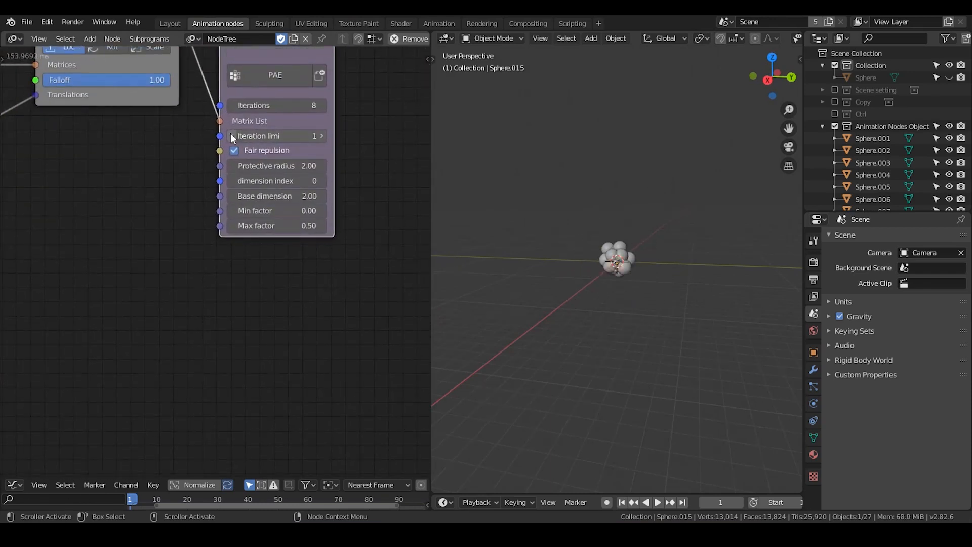
- Raise the PAE subprogram's iteration limit step by step to 3 and inspect the spread spheres from other angles
left_click(231, 134)
left_click(230, 134)
left_click(323, 135)
left_click(322, 136)
left_click(322, 135)
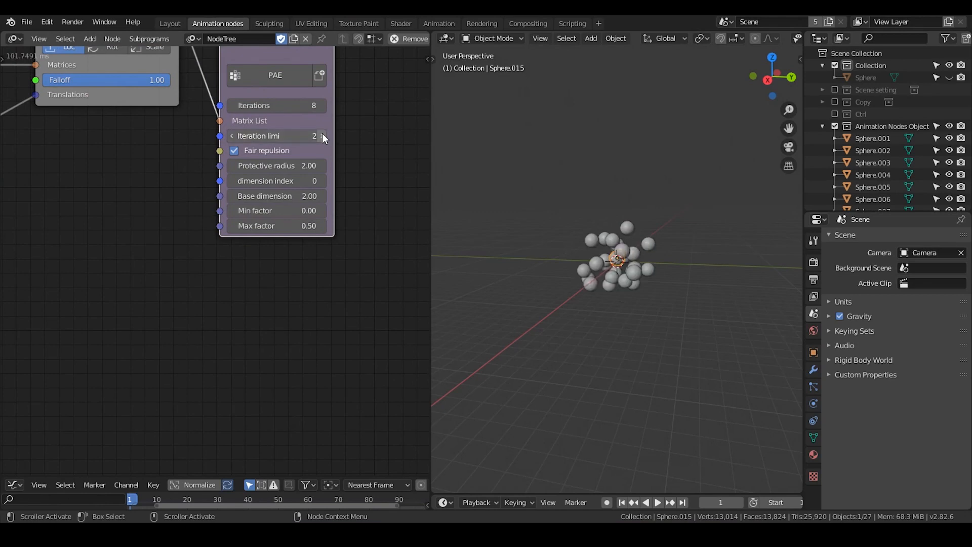
left_click(322, 136)
middle_click_drag(604, 260, 630, 265)
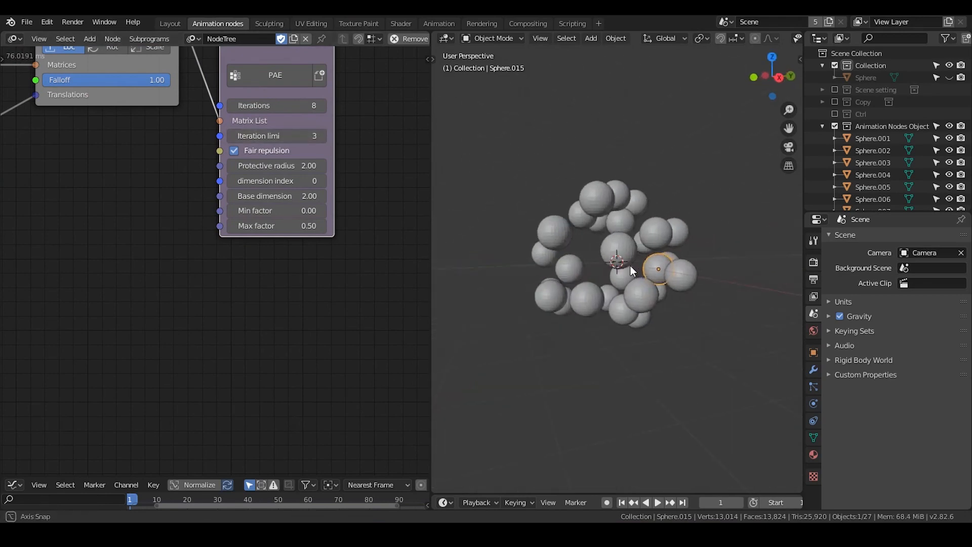
middle_click_drag(569, 264, 651, 261)
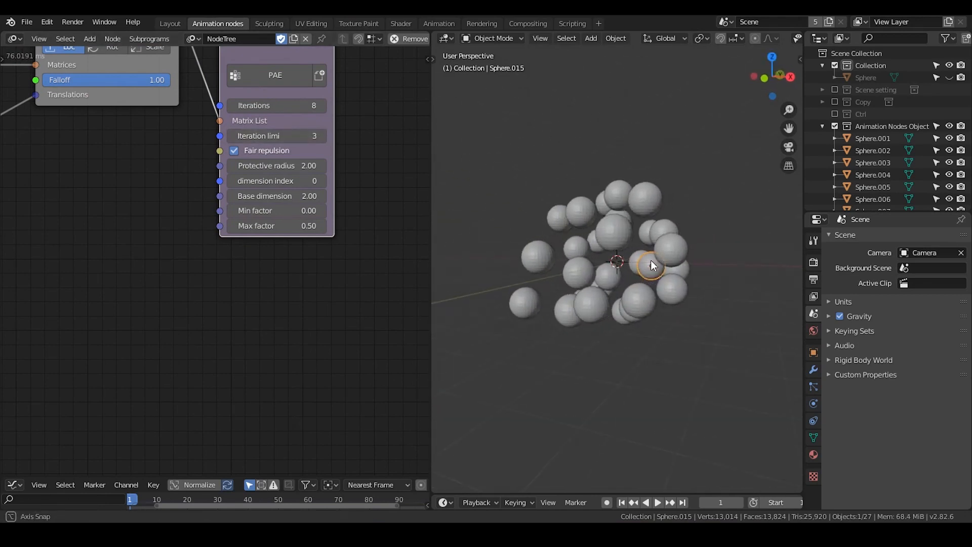
- Try a different Max factor on the PAE subprogram and restore it to 0.5
mouse_move(276, 225)
left_mouse_down()
mouse_move(349, 226)
mouse_move(283, 225)
left_mouse_up()
left_click(285, 225)
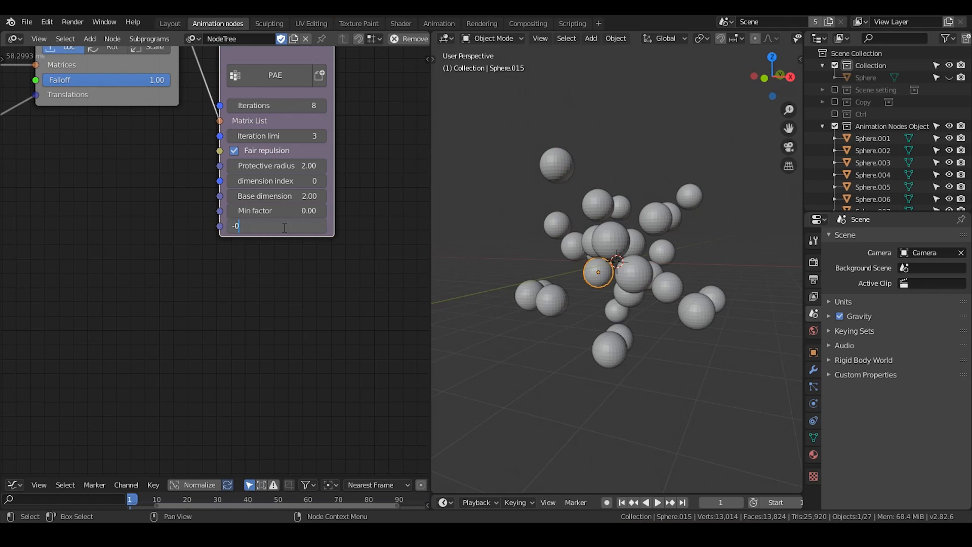
type("0.5")
key("Return")
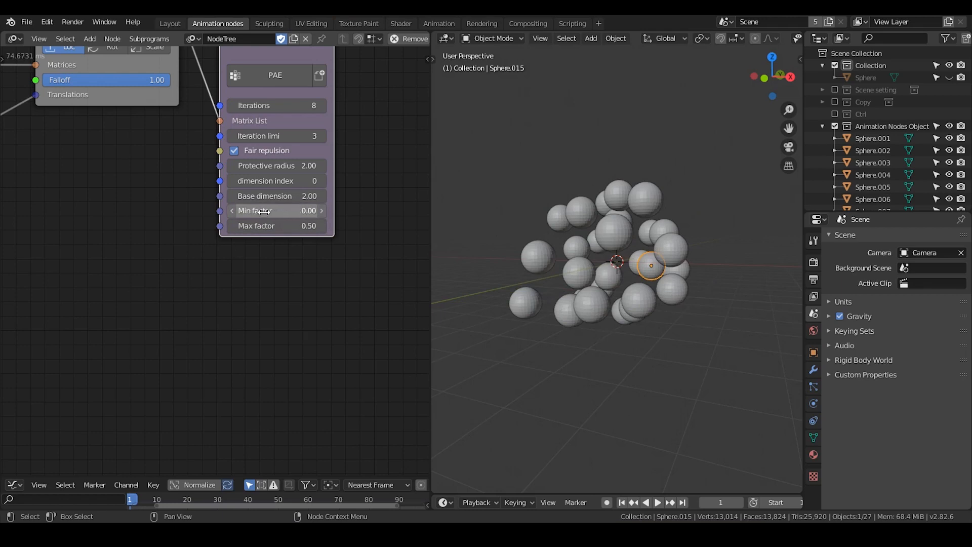
- Step the PAE subprogram's iteration limit down through 2 and bring it back up to 3
scroll(208, 214, "down", 2)
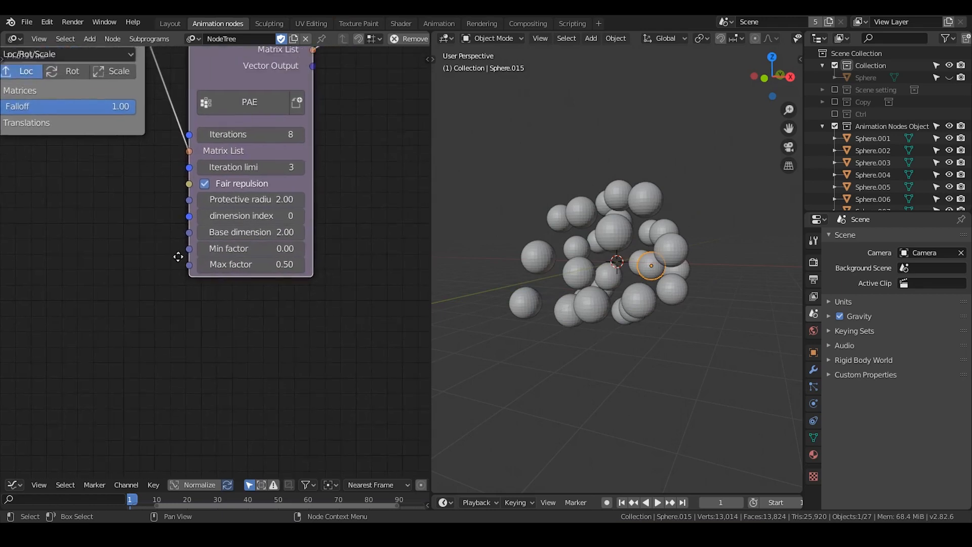
left_click(203, 180)
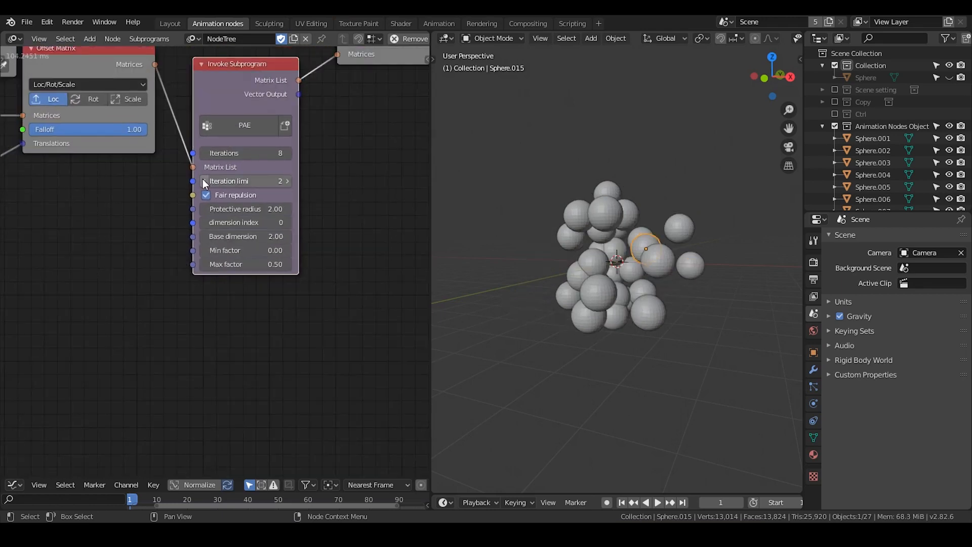
left_click(204, 180)
left_click(288, 181)
left_click(288, 180)
- Lower the PAE subprogram's Iterations to 3, raise them to 5, and view the spheres from another angle
left_click(205, 153)
left_click(205, 153)
left_click(205, 153)
left_click(205, 153)
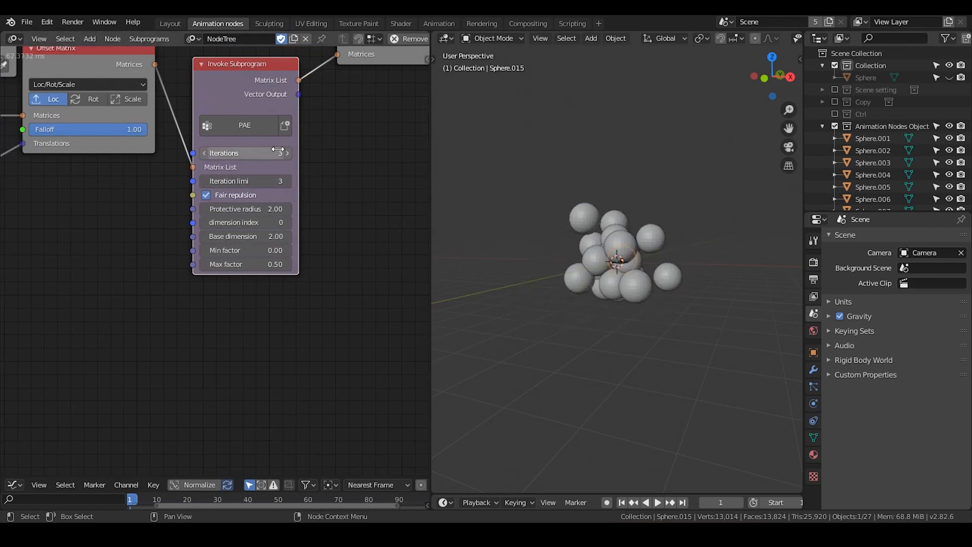
left_click(287, 153)
middle_click_drag(592, 313, 615, 304)
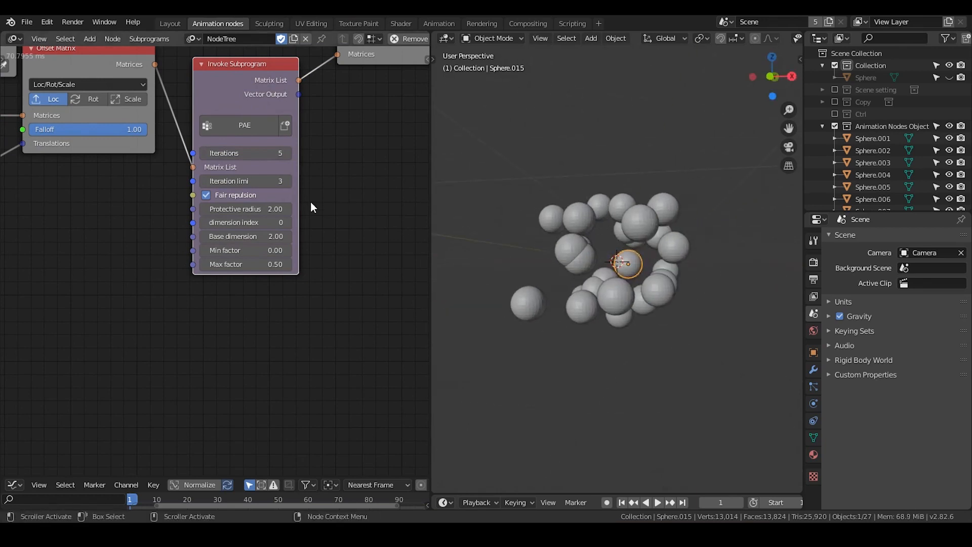
- Raise the PAE subprogram's Iterations to 7 and inspect the gaps between the spheres up close
left_click(287, 153)
left_click(287, 153)
middle_click_drag(589, 264, 628, 283)
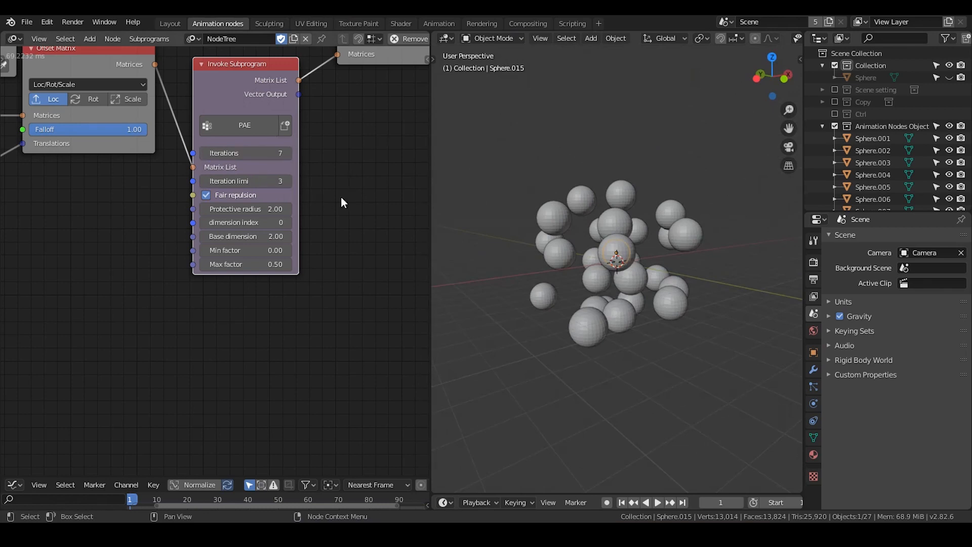
middle_click_drag(611, 322, 603, 287)
scroll(603, 287, "up", 7)
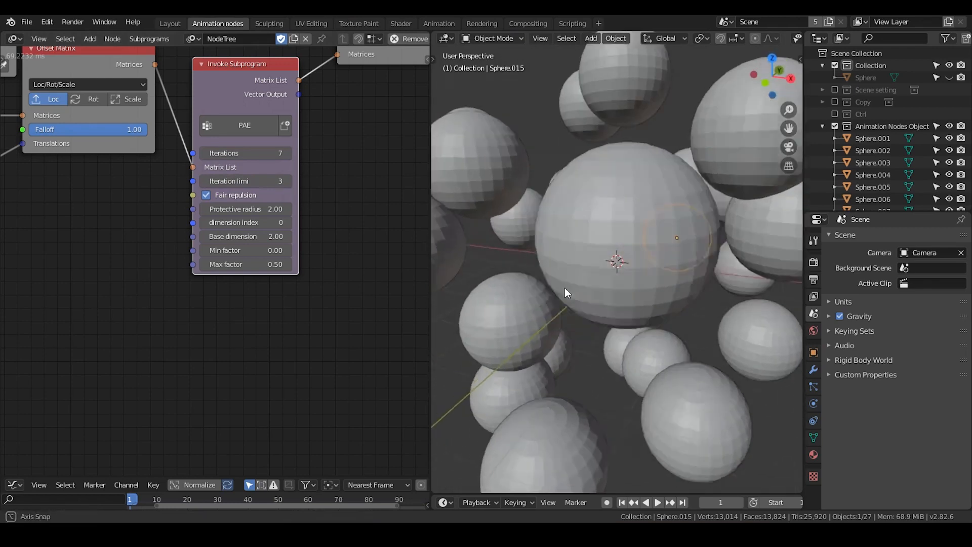
- Raise the PAE subprogram's Iterations to 10 and check the sphere spacing around the whole cluster
left_click(287, 153)
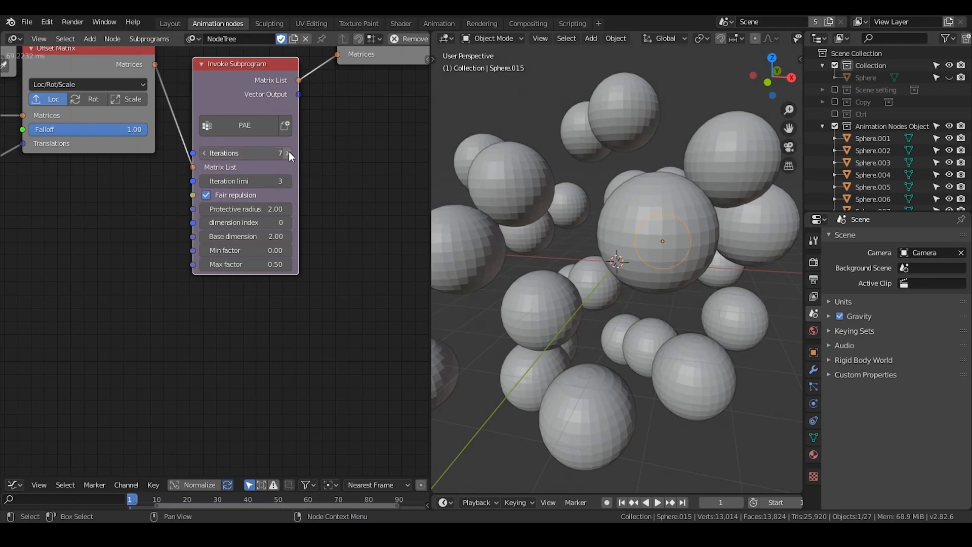
scroll(492, 305, "down", 5)
middle_click_drag(492, 305, 420, 220)
left_click(289, 152)
left_click(288, 151)
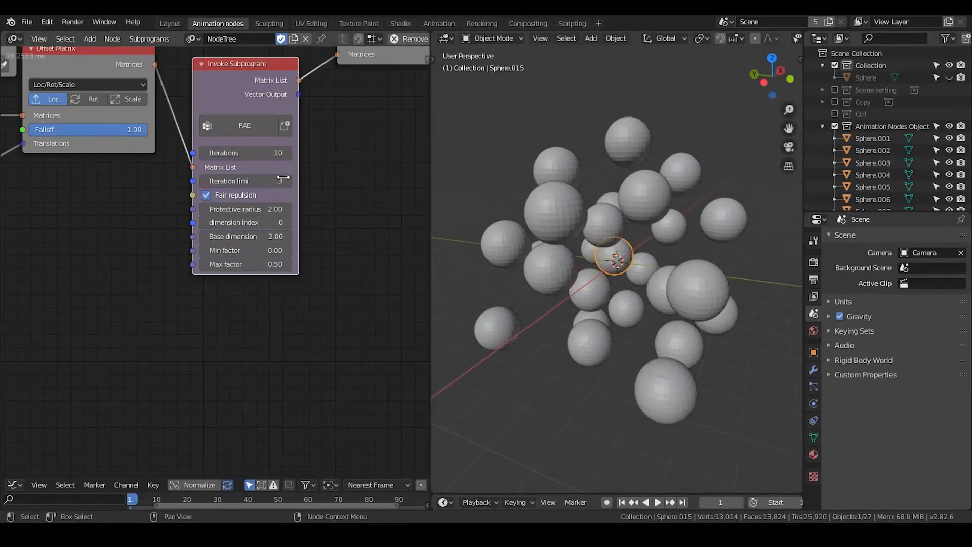
scroll(546, 300, "down", 2)
middle_click_drag(545, 300, 642, 291)
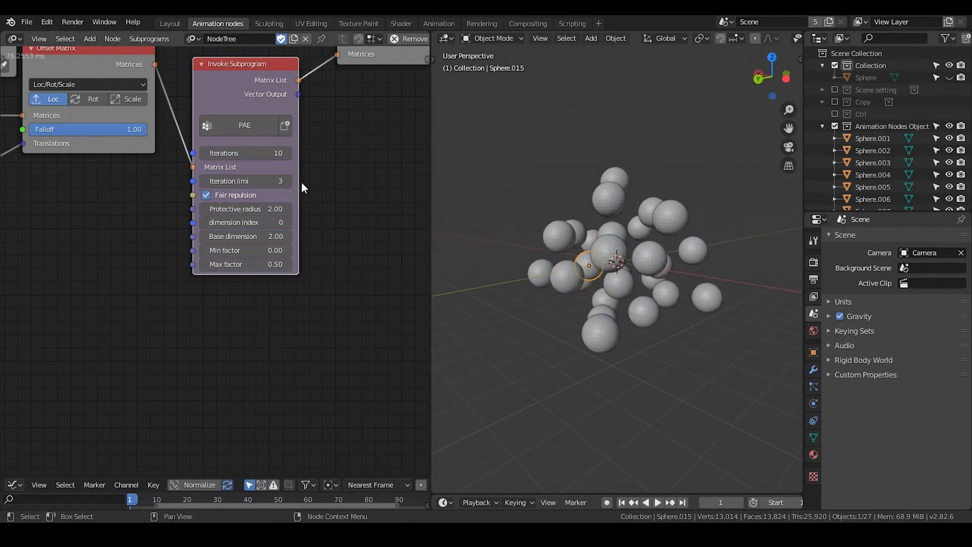
- Widen the PAE subprogram node slightly, then select Sphere.025 and check its dimensions in the transform properties
left_click_drag(298, 181, 319, 179)
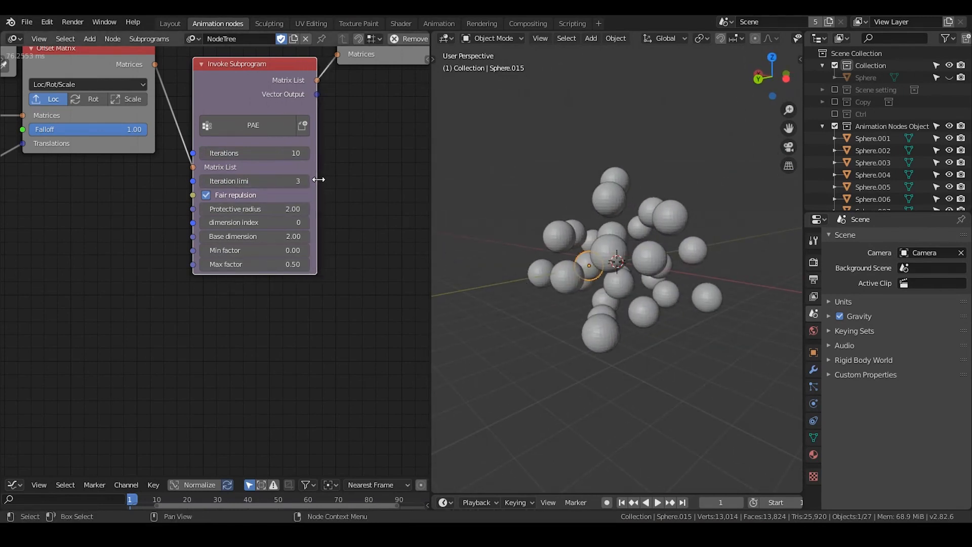
middle_click_drag(598, 246, 624, 184)
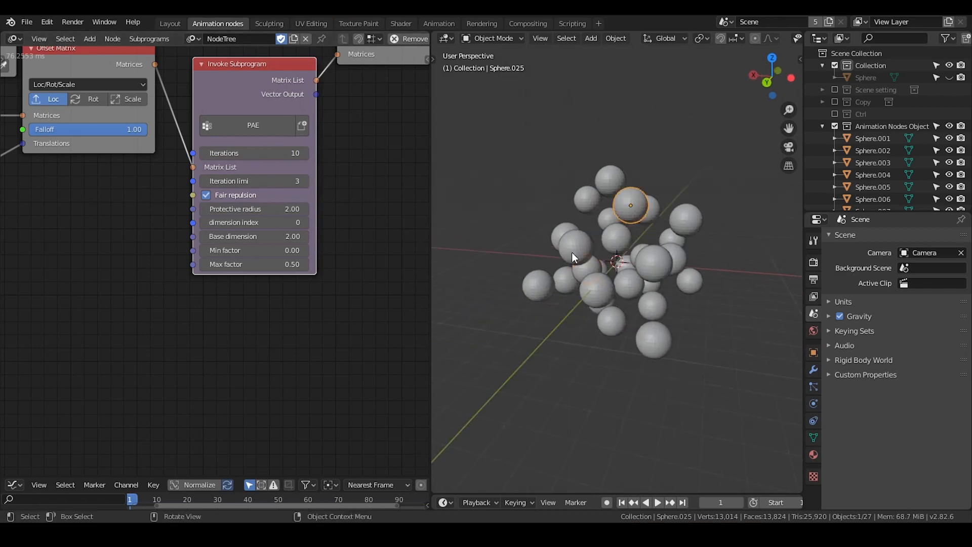
key("n")
key("n")
key("n")
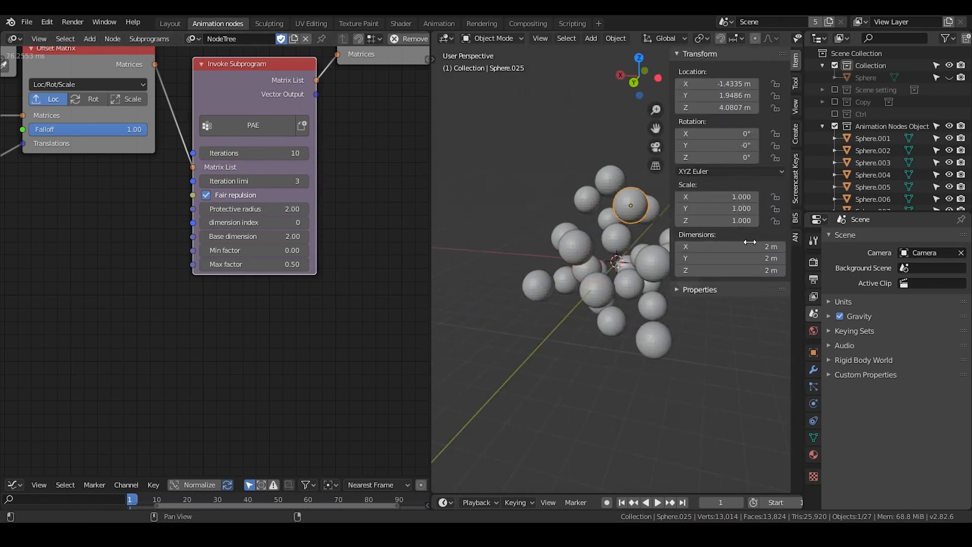
key("n")
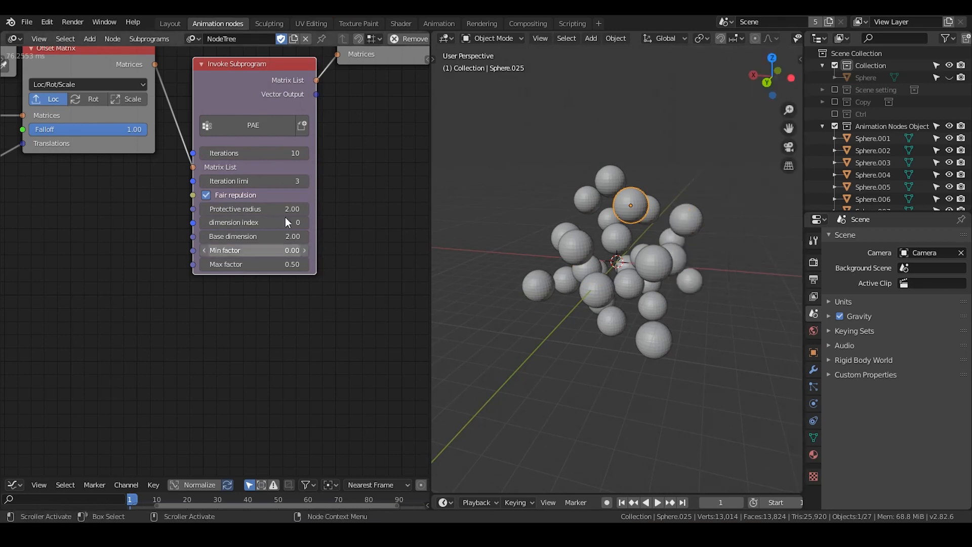
- Try a different Protective radius on the PAE subprogram, restore it to 2, and inspect the sphere spacing
mouse_move(253, 208)
left_mouse_down()
mouse_move(339, 209)
mouse_move(250, 209)
mouse_move(266, 208)
left_mouse_up()
left_click(265, 208)
type("2")
key("Return")
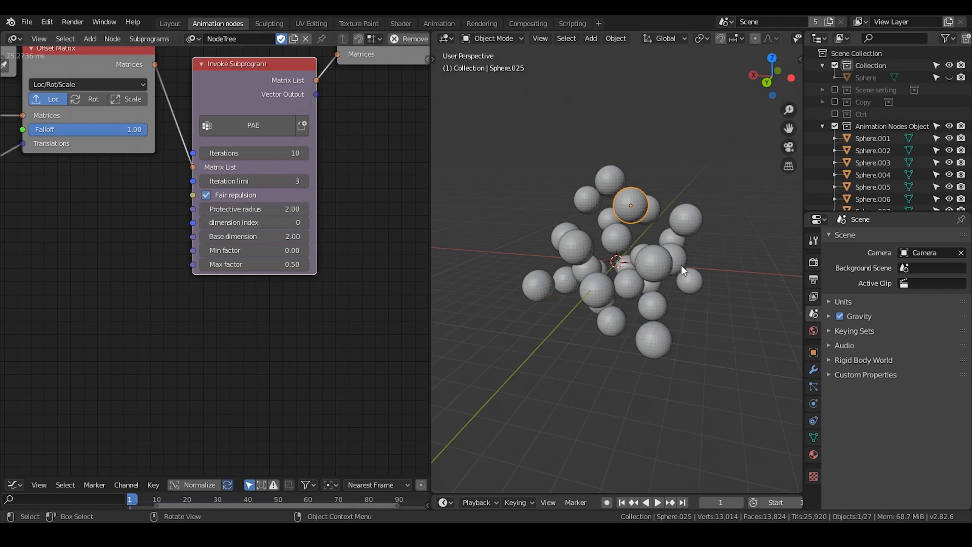
mouse_move(616, 226)
middle_mouse_down()
mouse_move(663, 211)
mouse_move(661, 259)
mouse_move(634, 226)
middle_mouse_up()
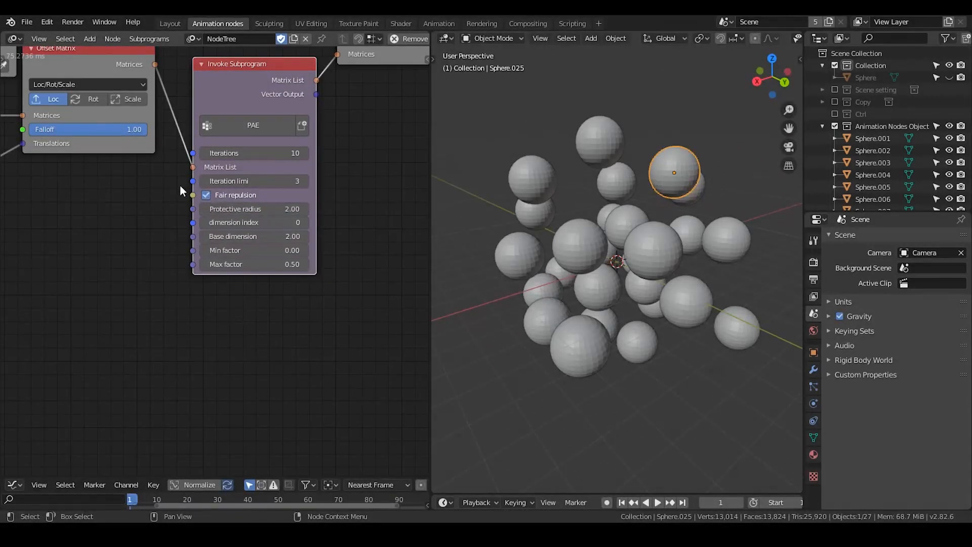
- Shift the PAE subprogram node slightly upward and set the Float Input grid distance to 2.00
left_click_drag(298, 110, 297, 91)
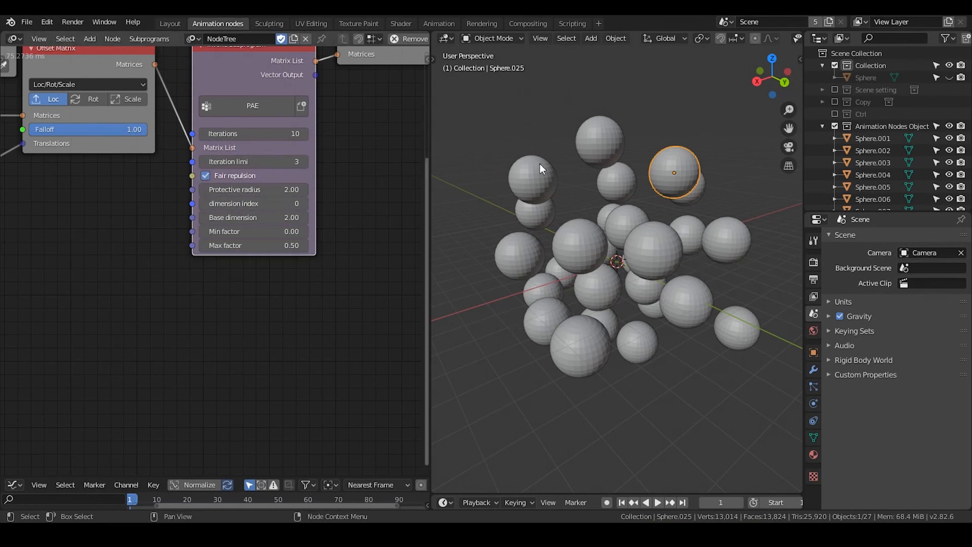
middle_click_drag(517, 283, 557, 277)
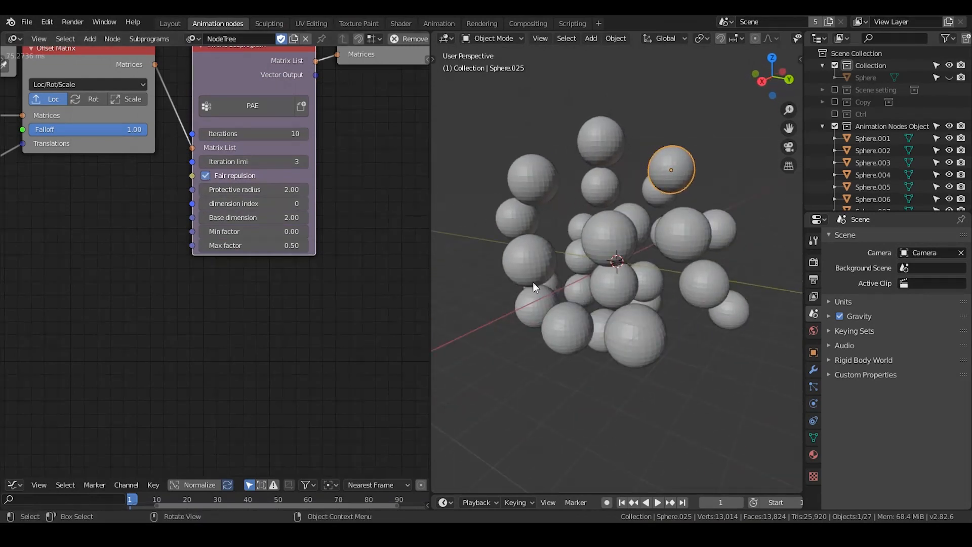
middle_click_drag(189, 240, 412, 255)
scroll(147, 247, "down", 2)
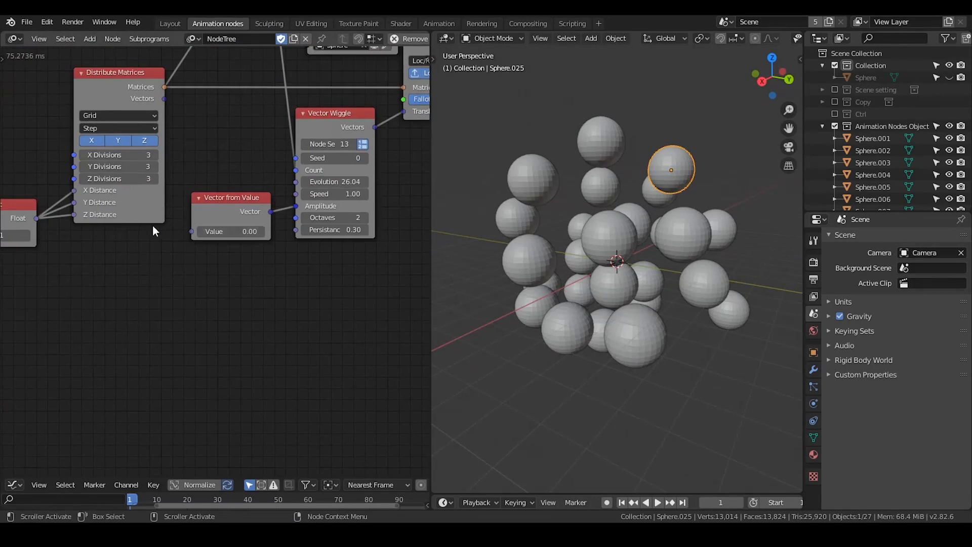
middle_click_drag(153, 226, 226, 206)
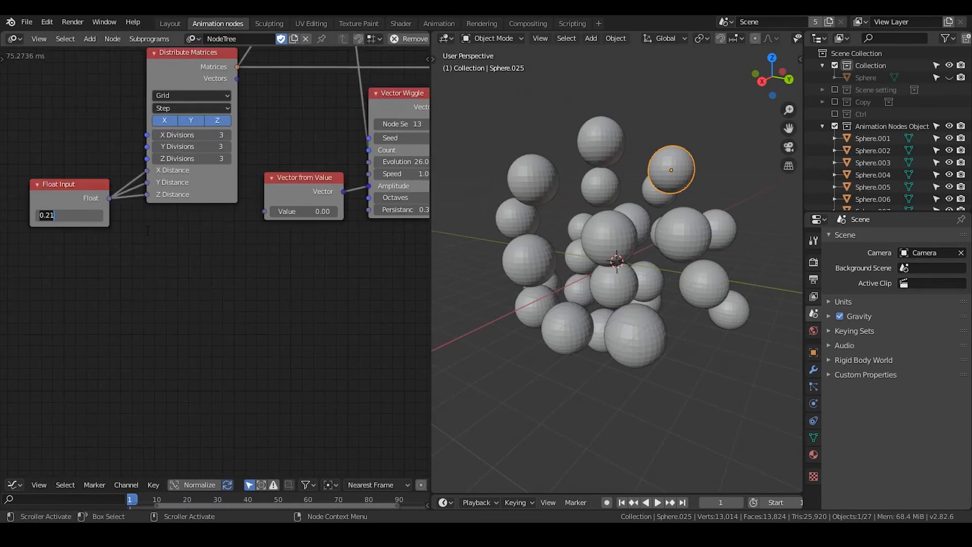
key("Return")
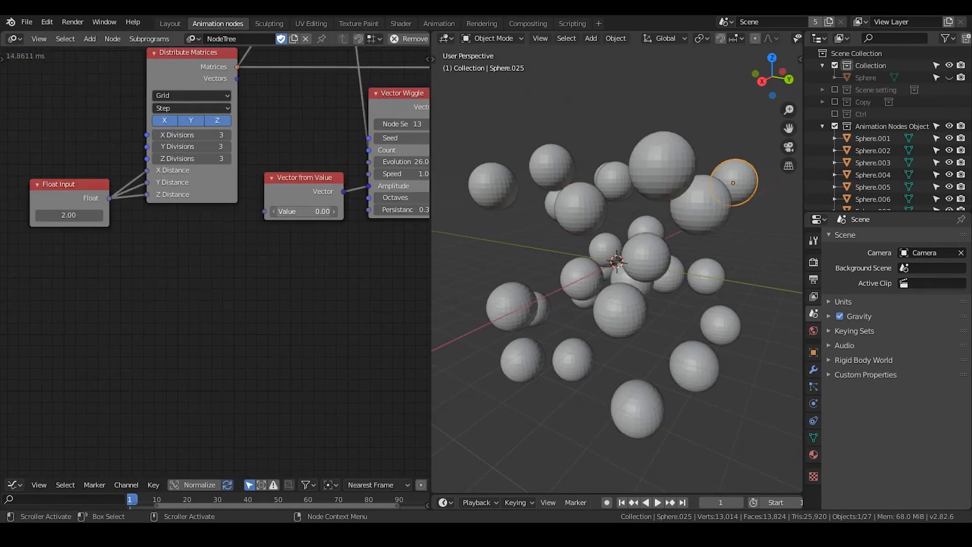
- Raise the Vector from Value amplitude to 2.94 and on to 18.57, inspecting how the spheres scatter
left_click_drag(304, 211, 623, 296)
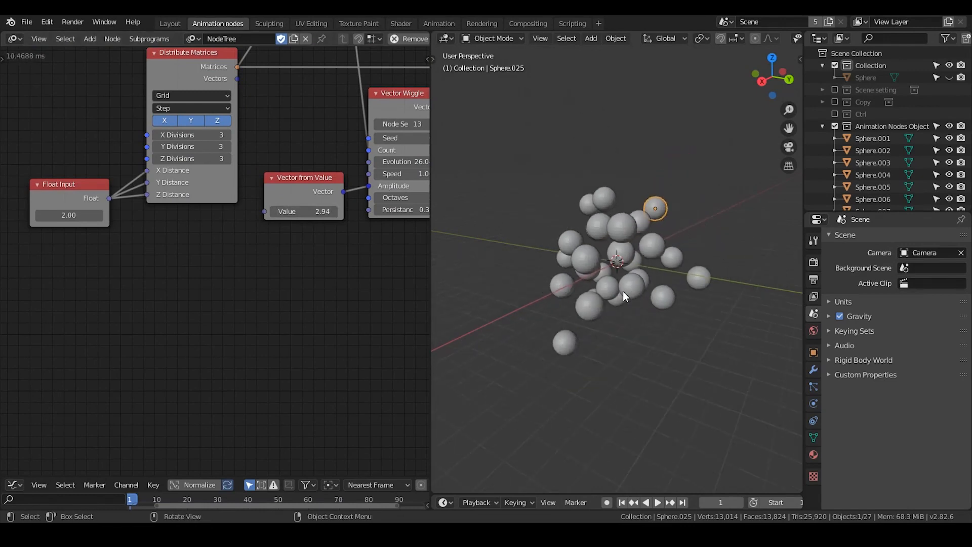
middle_click_drag(402, 290, 253, 285)
scroll(261, 287, "down", 2)
middle_click_drag(612, 270, 668, 284)
left_click_drag(165, 214, 586, 214)
middle_click_drag(544, 235, 597, 225)
middle_click_drag(339, 215, 195, 215)
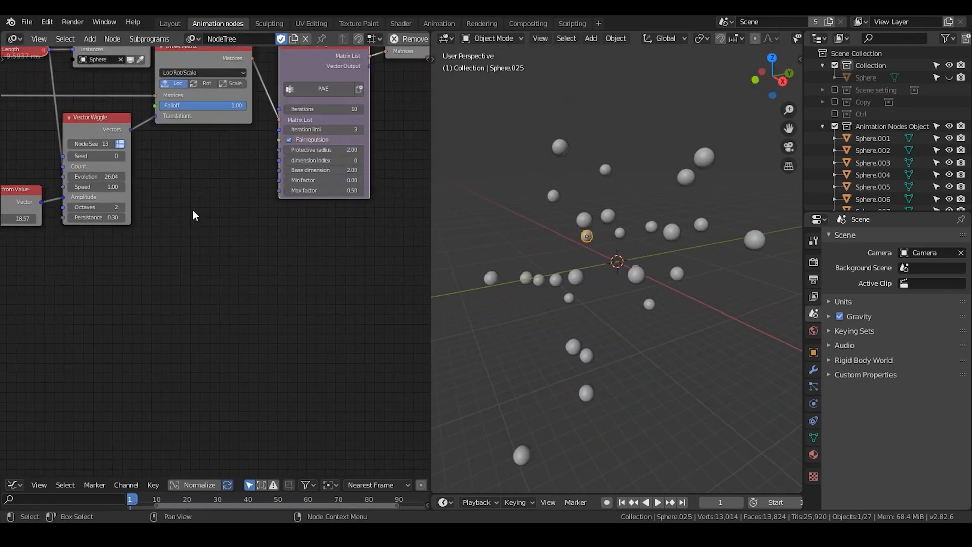
middle_click_drag(710, 286, 612, 251)
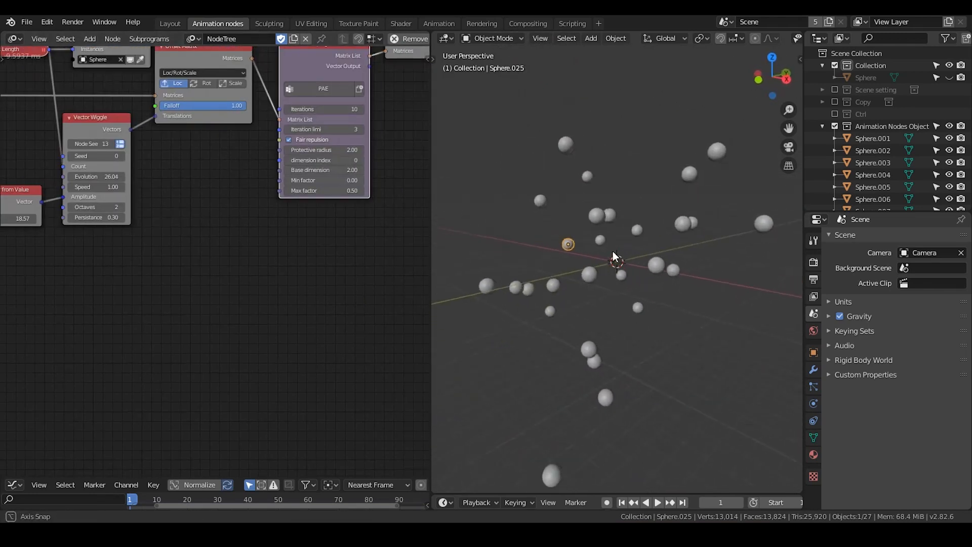
- Increase the Vector Wiggle's Evolution gradually to 139.20 and watch how the scattered spheres move
middle_click_drag(162, 227, 299, 205)
scroll(599, 279, "down", 5)
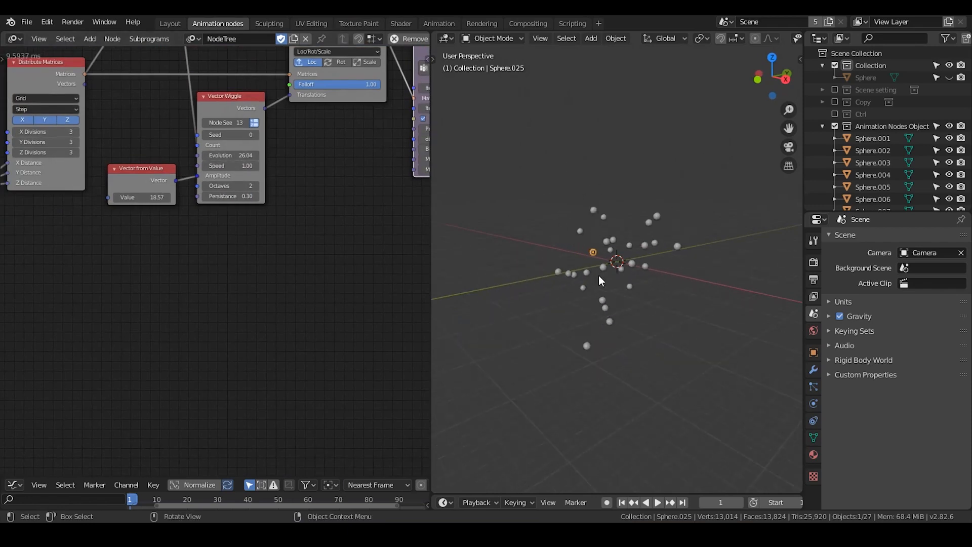
scroll(313, 244, "up", 1)
scroll(557, 279, "up", 4)
left_click_drag(238, 146, 309, 146)
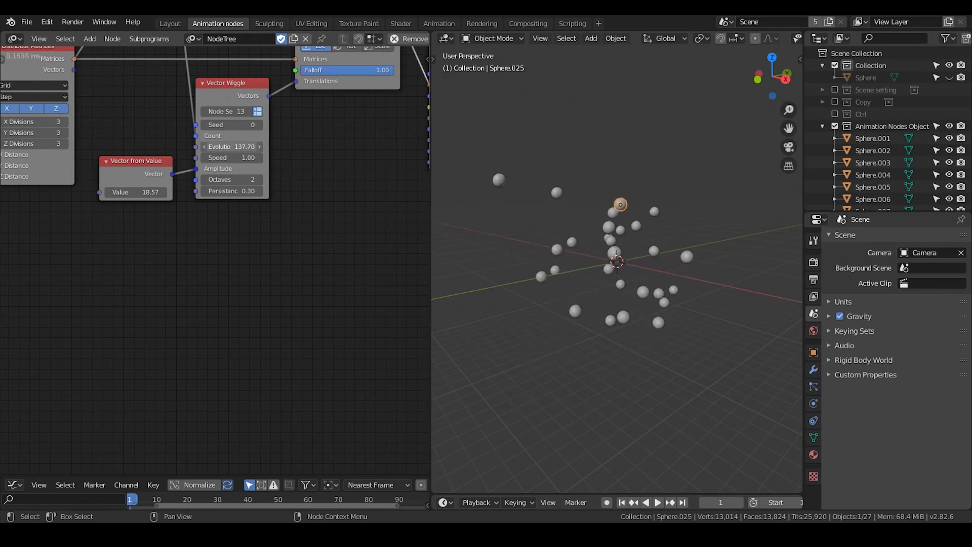
scroll(540, 224, "up", 5)
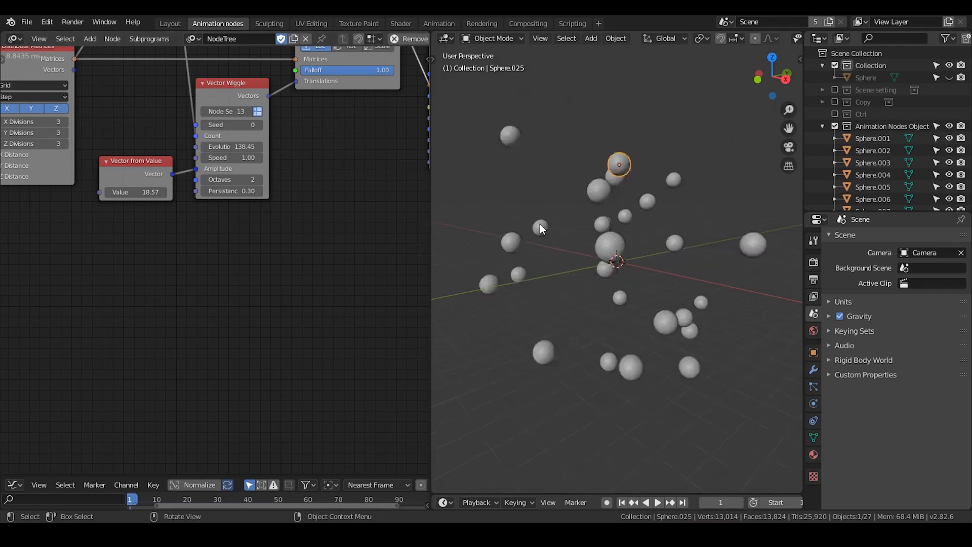
middle_click_drag(546, 205, 582, 230)
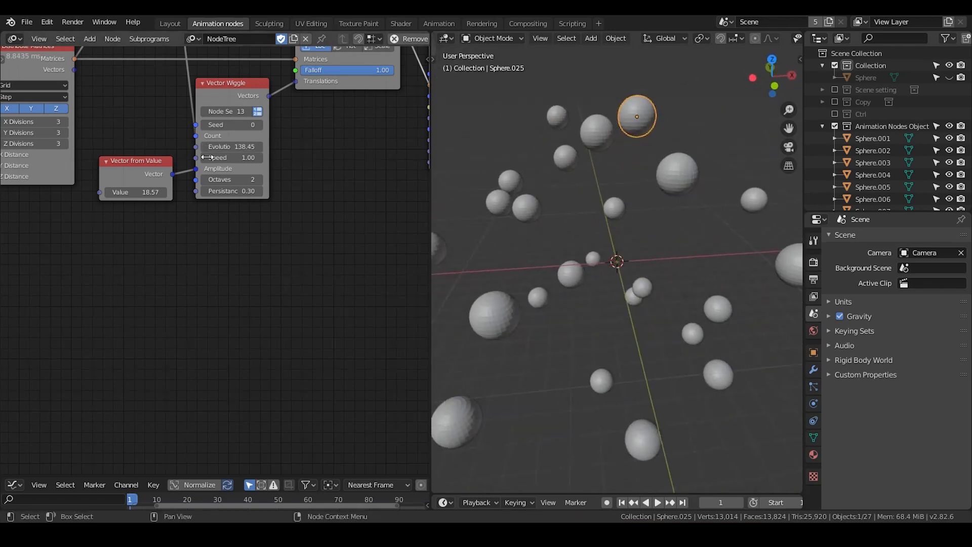
left_click_drag(227, 143, 231, 144)
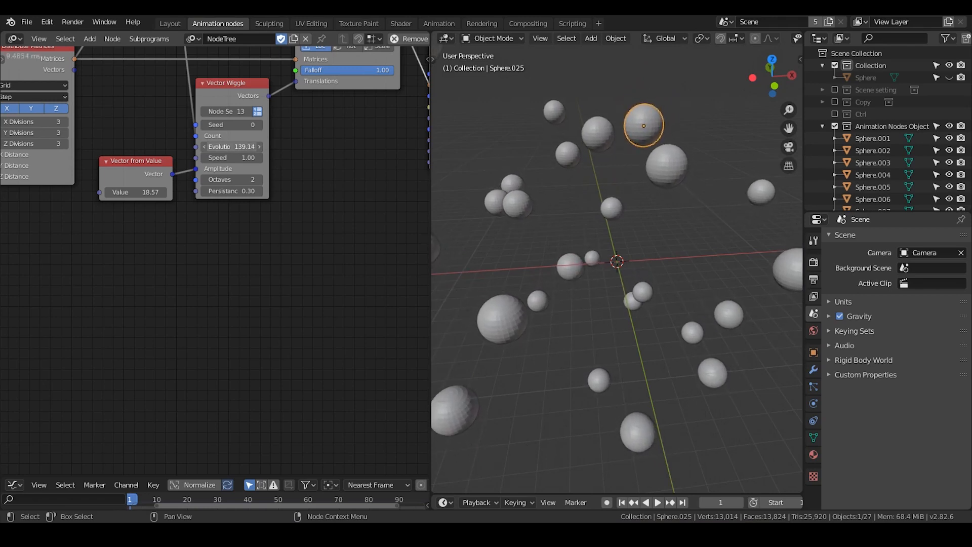
- Examine two neighbouring spheres near the top of the cluster by selecting them in turn, then clear the selection
middle_click_drag(644, 157, 603, 136)
left_click(608, 130)
left_click(644, 127)
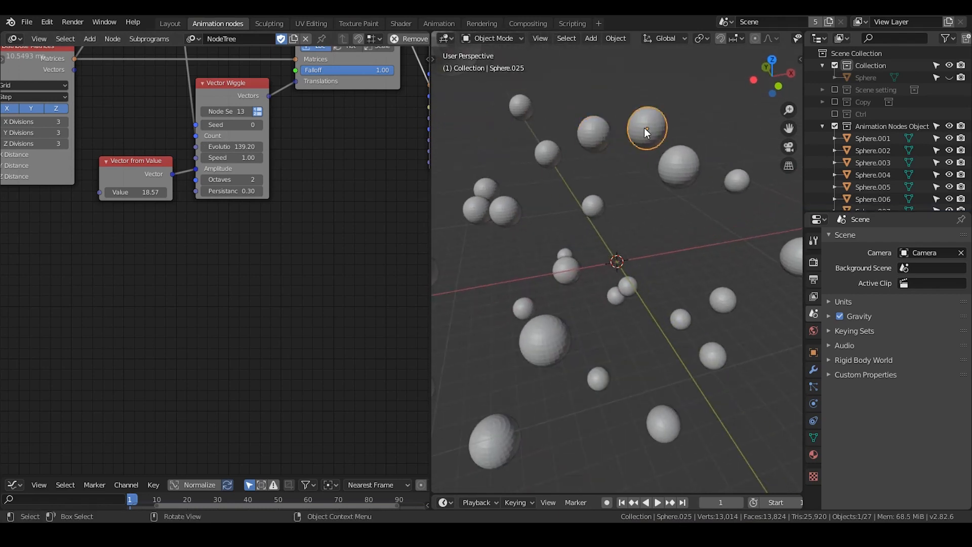
left_click(607, 131)
left_click(643, 127)
left_click(654, 234)
middle_click_drag(654, 234, 679, 283)
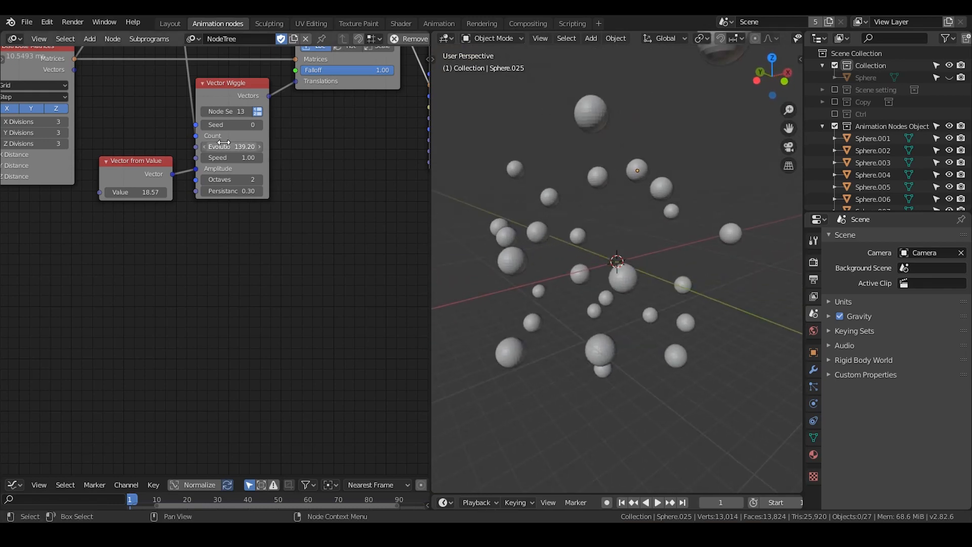
- Raise the Vector Wiggle's Evolution to 140.73, inspect the scattered spheres from another angle, and nudge the Vector Wiggle node slightly
mouse_move(223, 142)
left_mouse_down()
mouse_move(179, 143)
mouse_move(214, 143)
left_mouse_up()
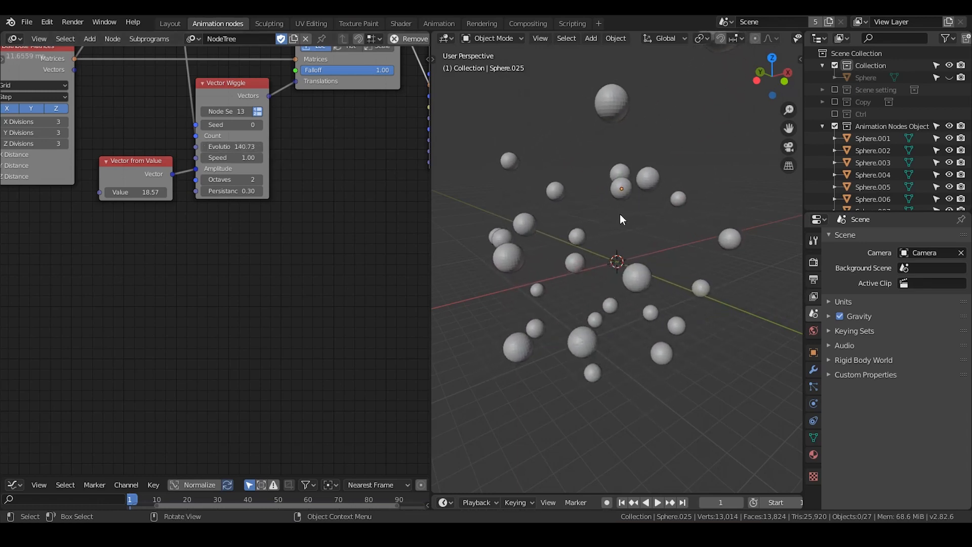
mouse_move(613, 212)
middle_mouse_down()
mouse_move(604, 209)
mouse_move(652, 212)
mouse_move(535, 209)
mouse_move(632, 220)
mouse_move(611, 215)
middle_mouse_up()
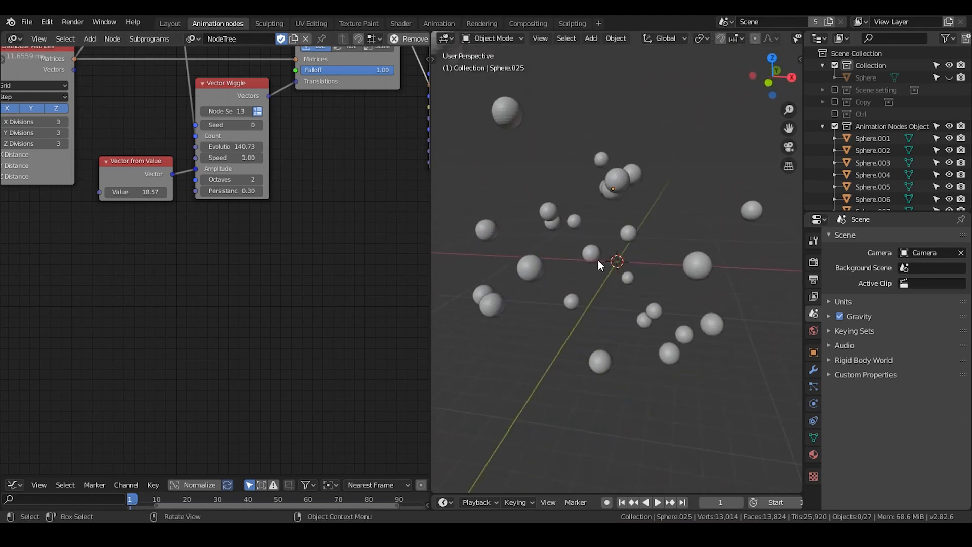
middle_click_drag(284, 172, 308, 241)
left_click_drag(253, 172, 251, 163)
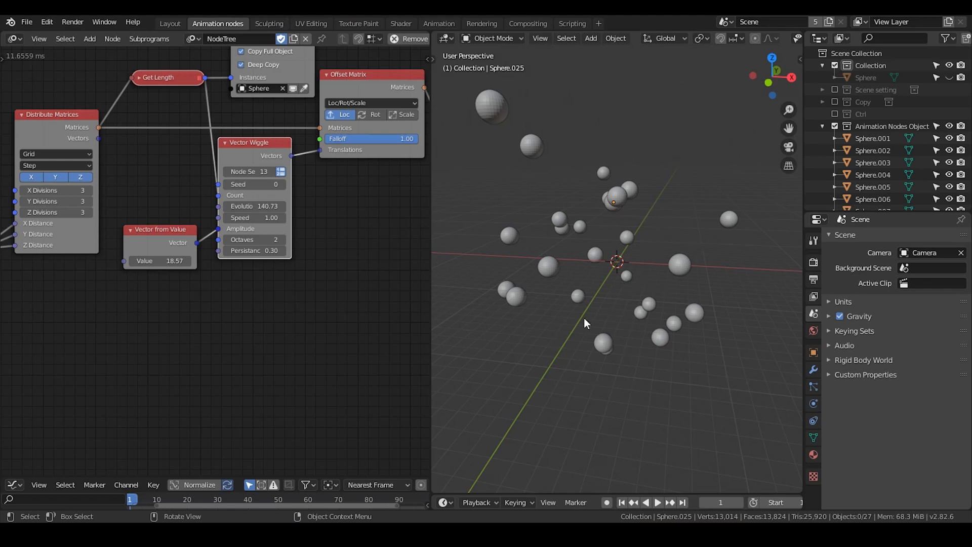
- Nudge the PAE subprogram node slightly up and left beside the Offset Matrix node
scroll(252, 158, "right", 8, "ctrl")
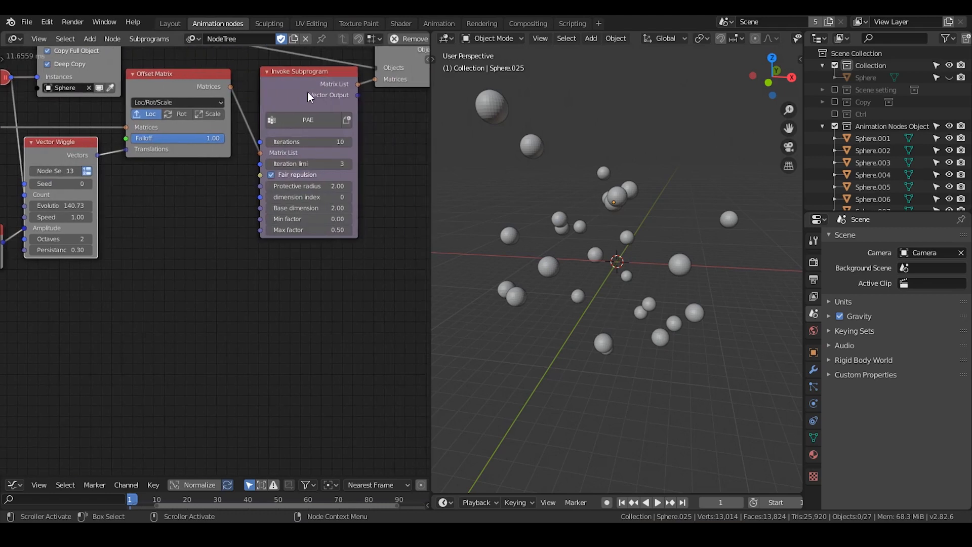
left_click_drag(307, 92, 306, 90)
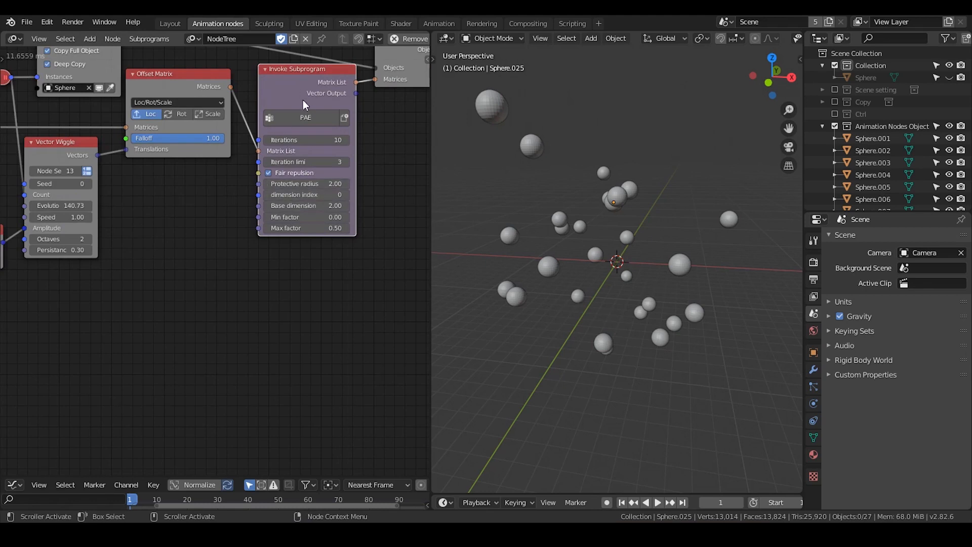
left_click_drag(301, 90, 301, 87)
- Lower the Vector Wiggle's Evolution to 125.85 while watching how the spheres rearrange
scroll(196, 198, "left", 9, "ctrl")
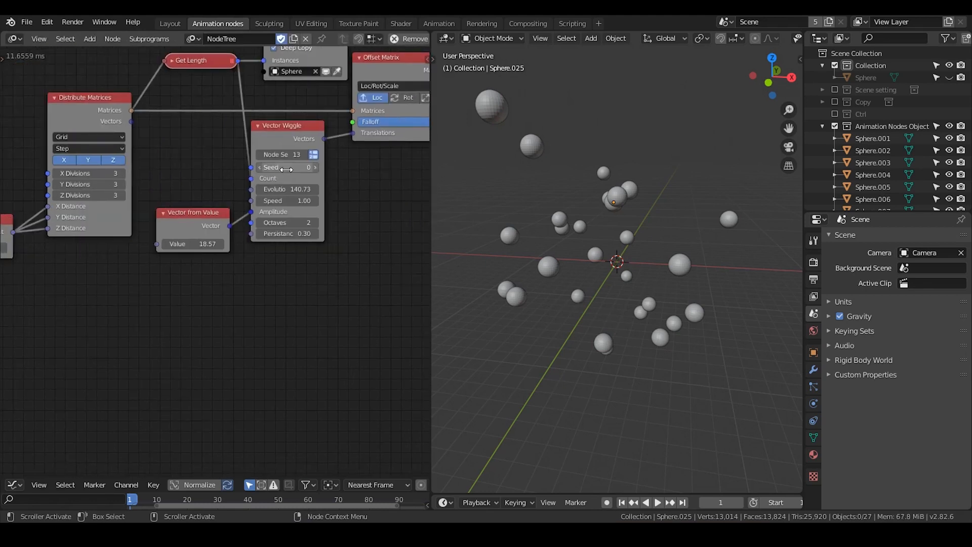
mouse_move(287, 189)
left_mouse_down()
mouse_move(377, 190)
mouse_move(276, 188)
left_mouse_up()
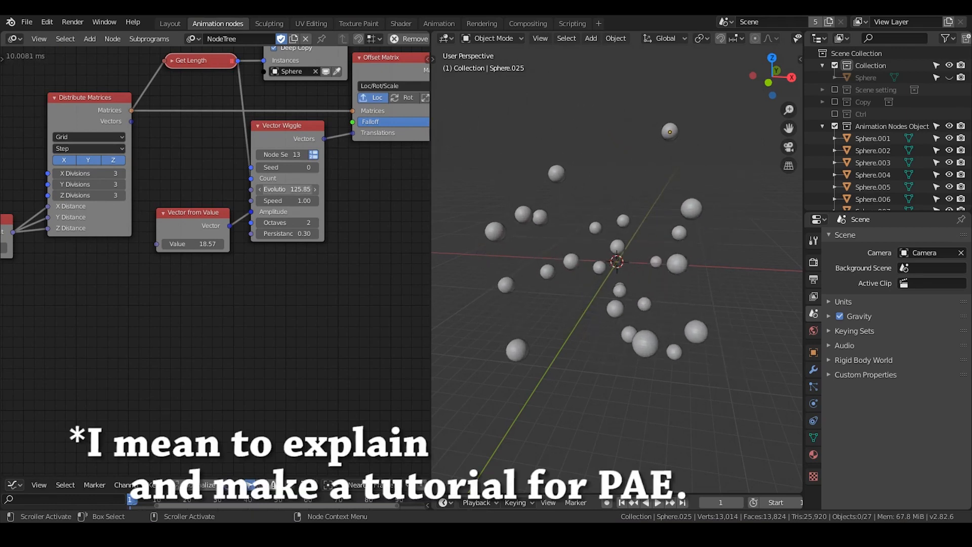
- Review the node chain from the Float Input to the PAE subprogram, shifting the subprogram node a little higher
middle_click_drag(353, 176, 201, 190)
scroll(311, 233, "down", 5)
mouse_move(288, 179)
middle_mouse_down()
mouse_move(280, 176)
mouse_move(290, 164)
middle_mouse_up()
scroll(215, 195, "up", 4)
middle_click_drag(221, 176, 199, 230)
scroll(273, 124, "up", 1)
left_click_drag(306, 101, 305, 89)
scroll(171, 212, "down", 3)
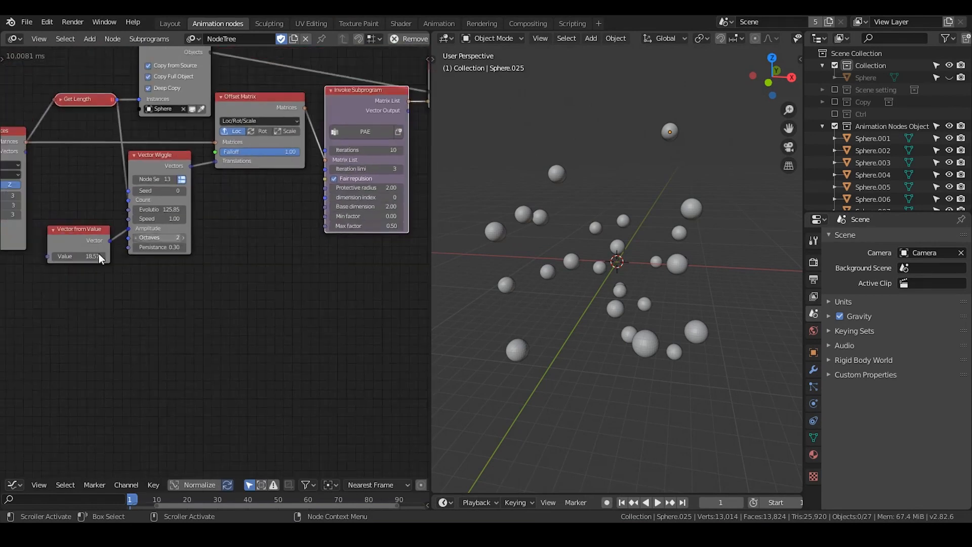
middle_click_drag(98, 254, 255, 214)
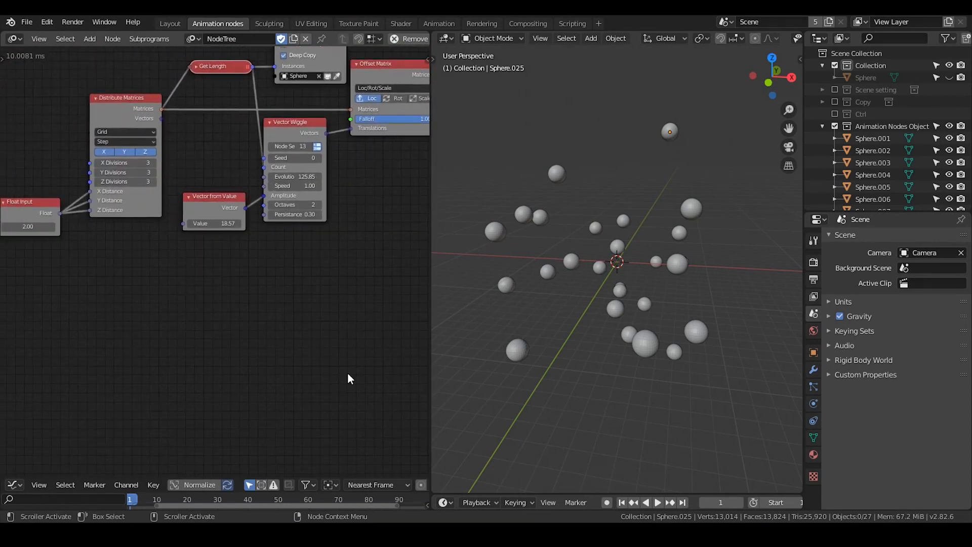